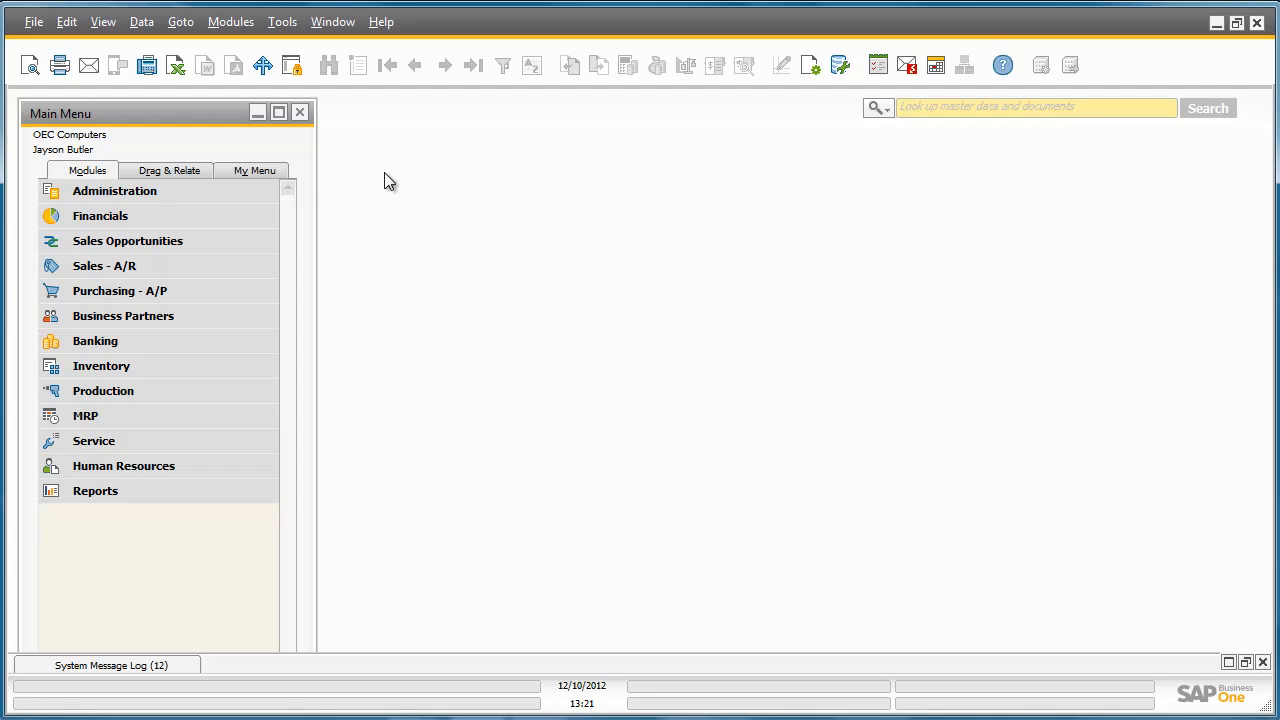
Step: Check in the company details' basic initialization settings whether advanced G/L account determination is enabled, and close the details
click(271, 192)
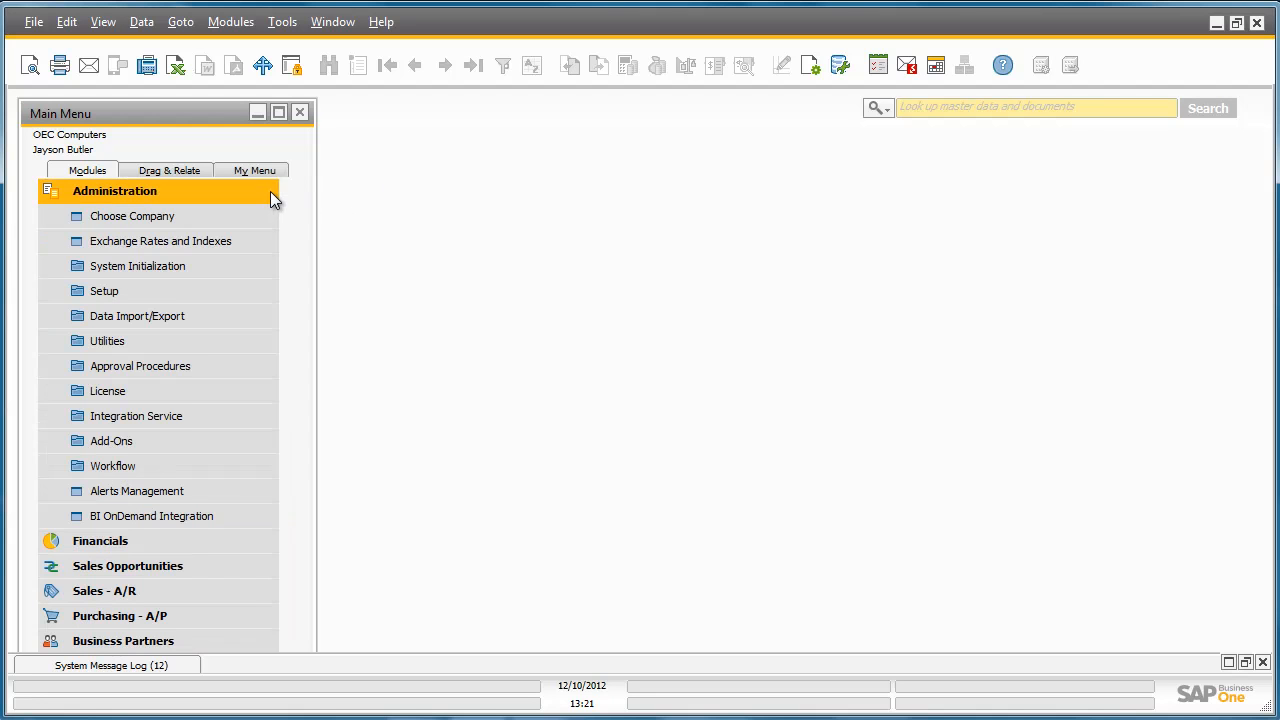
click(262, 266)
click(250, 289)
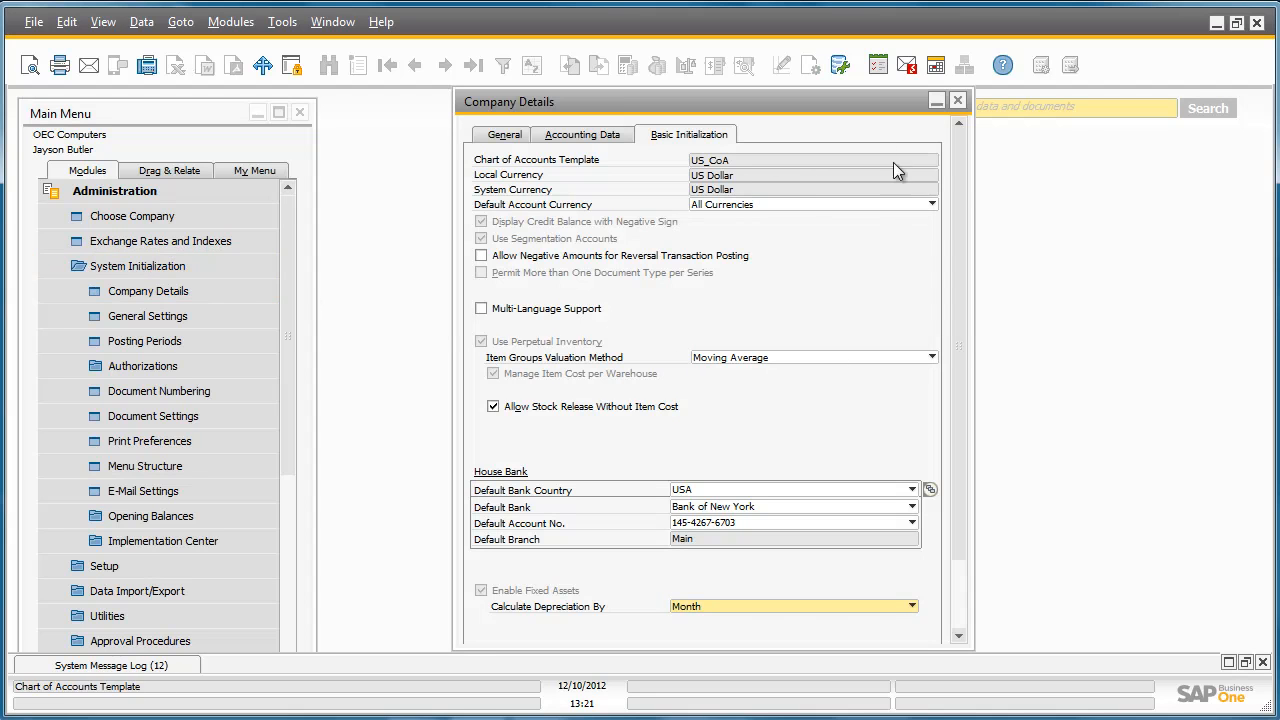
drag(955, 178, 948, 283)
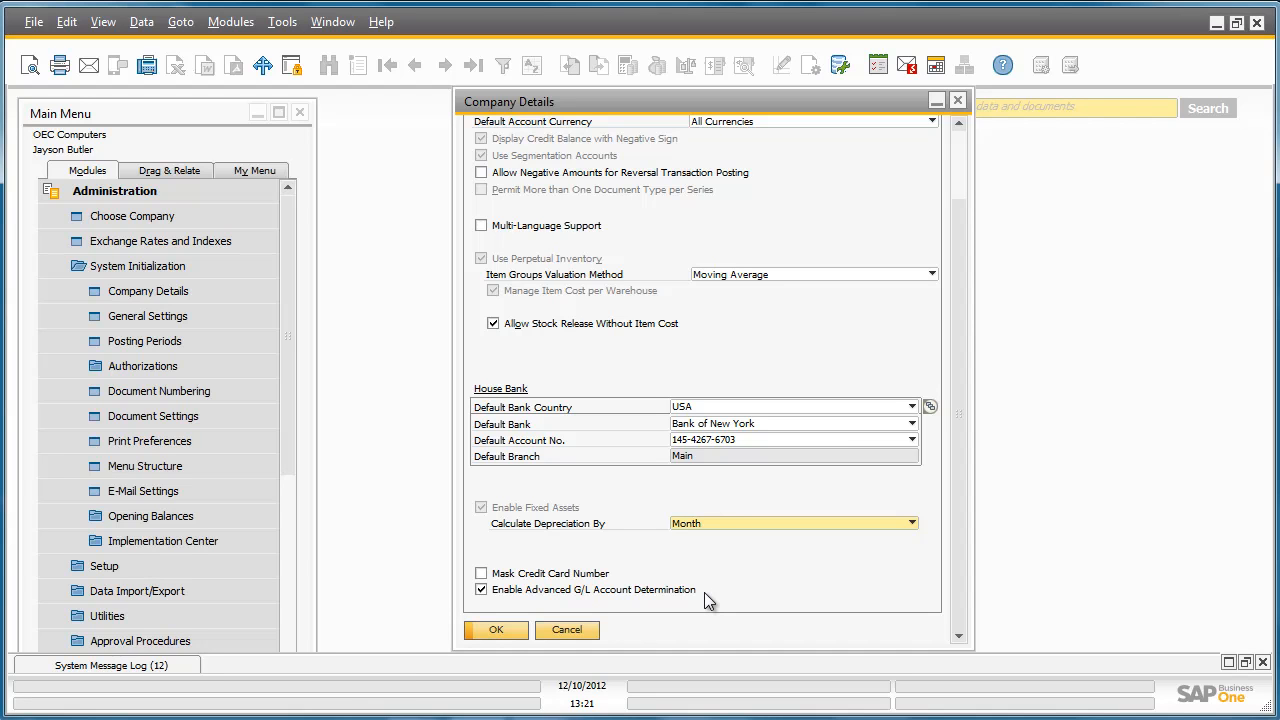
click(497, 630)
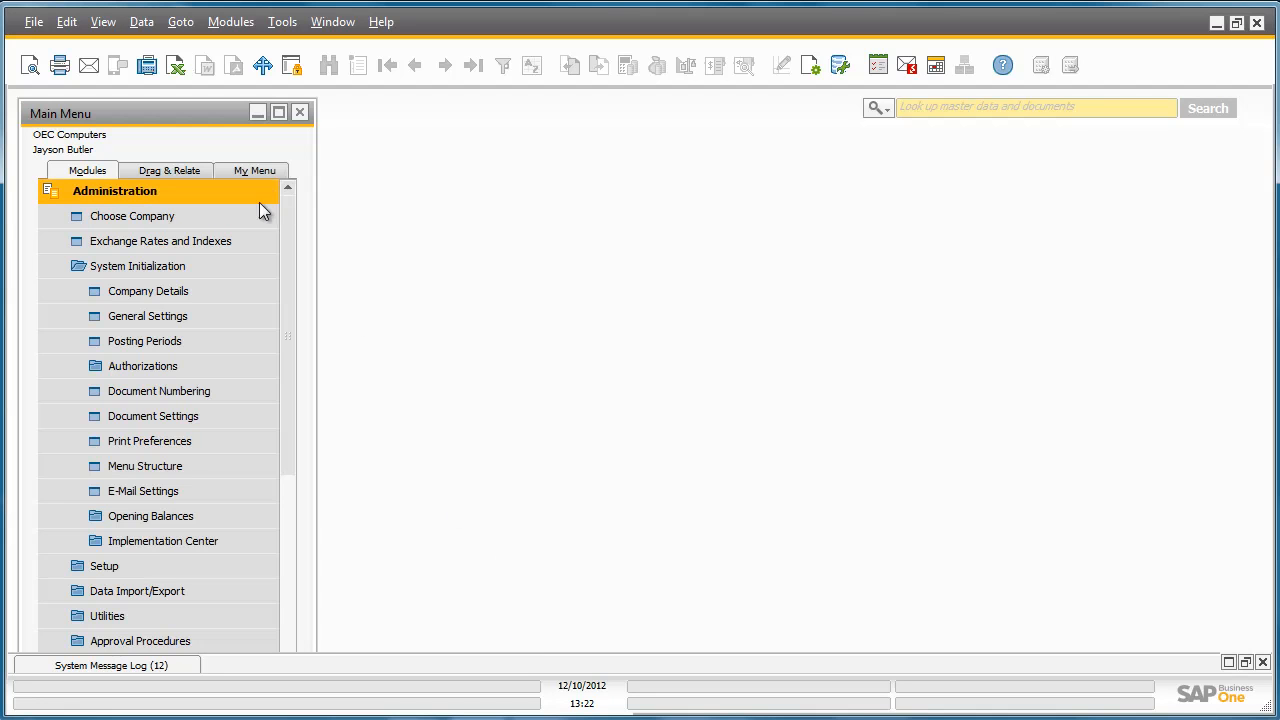
Step: Open the G/L Account Determination window from the financials setup in Administration
click(254, 558)
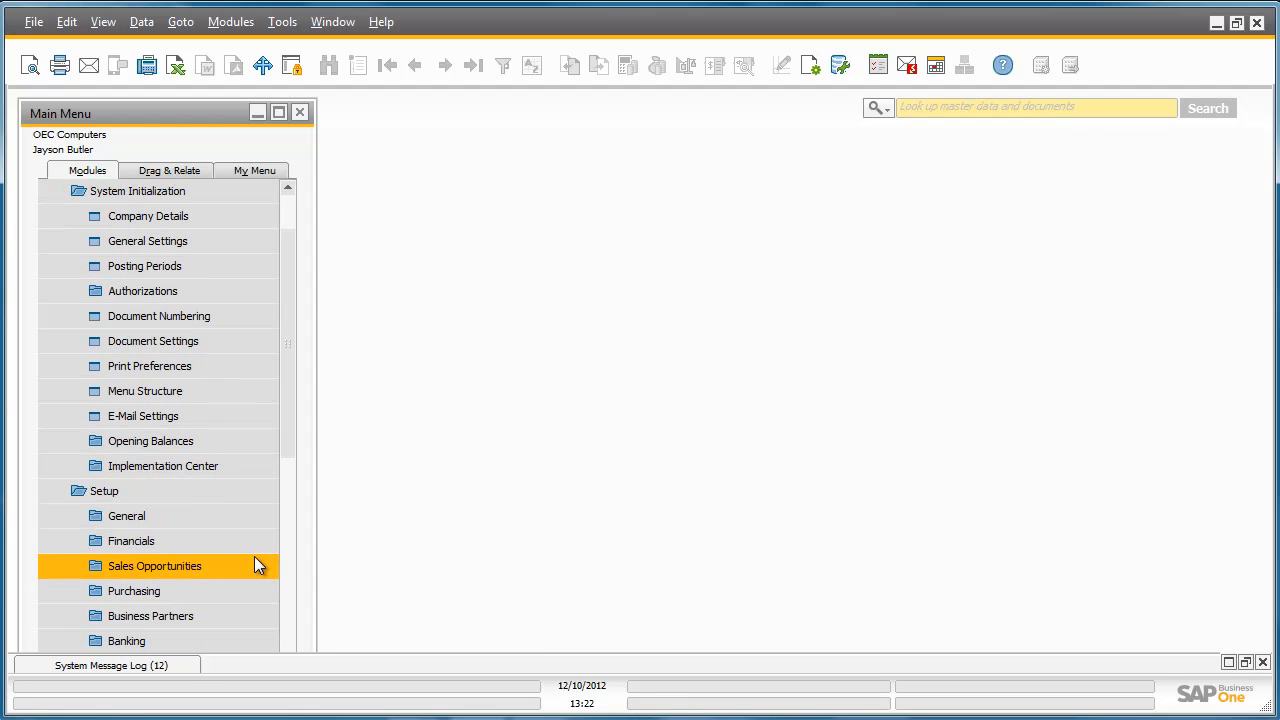
click(256, 544)
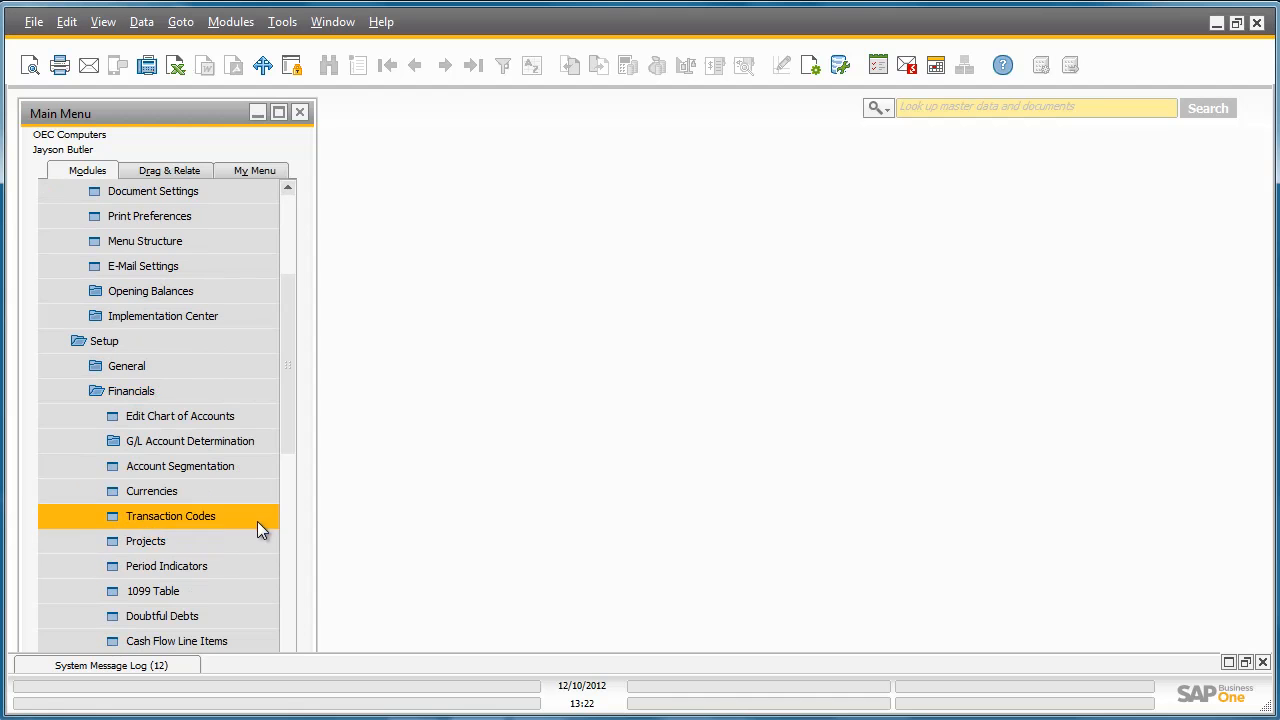
click(268, 443)
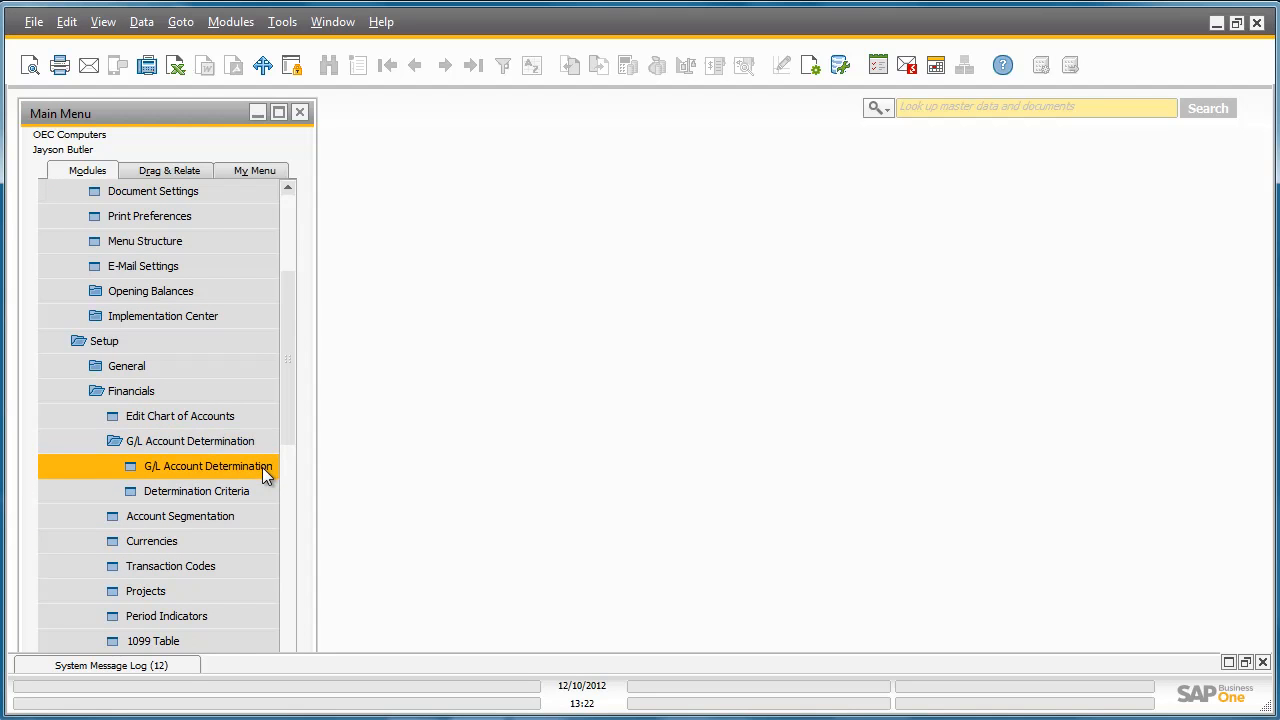
click(262, 467)
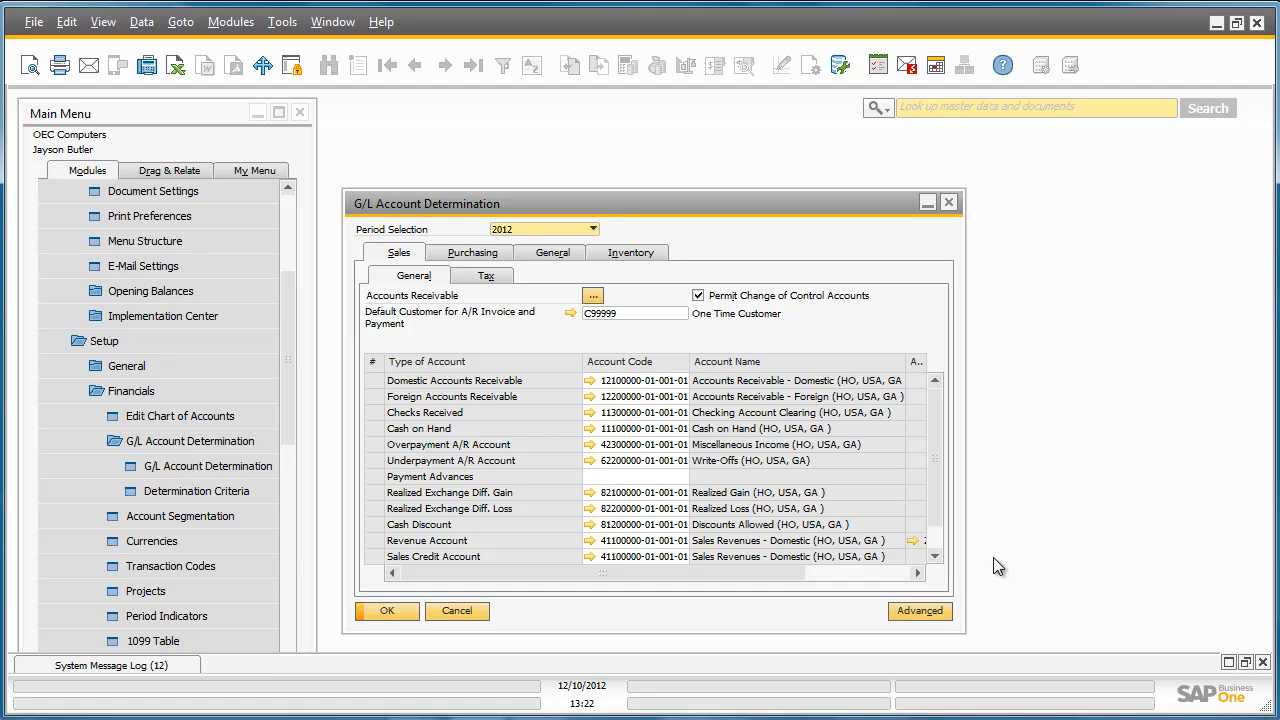
Step: Inspect the Advanced Rules column of the sales accounts and open the advanced rules for the Revenue Account
drag(784, 574, 908, 574)
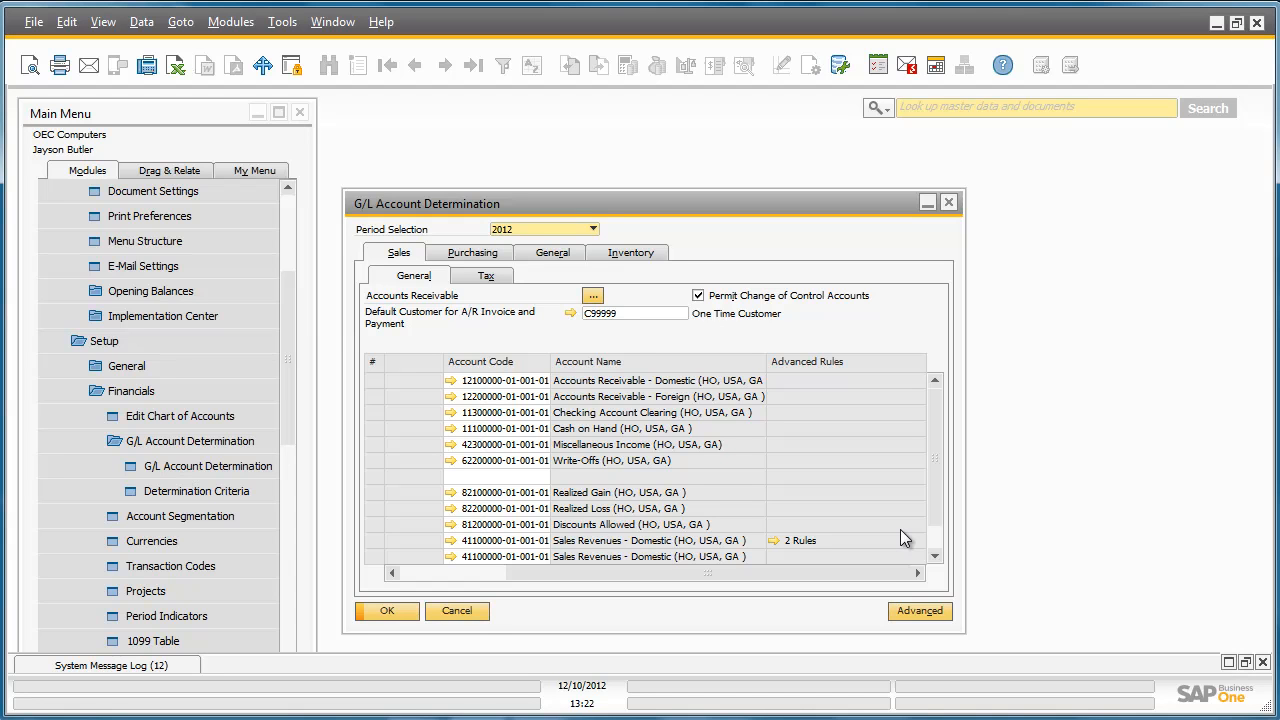
drag(883, 579, 675, 425)
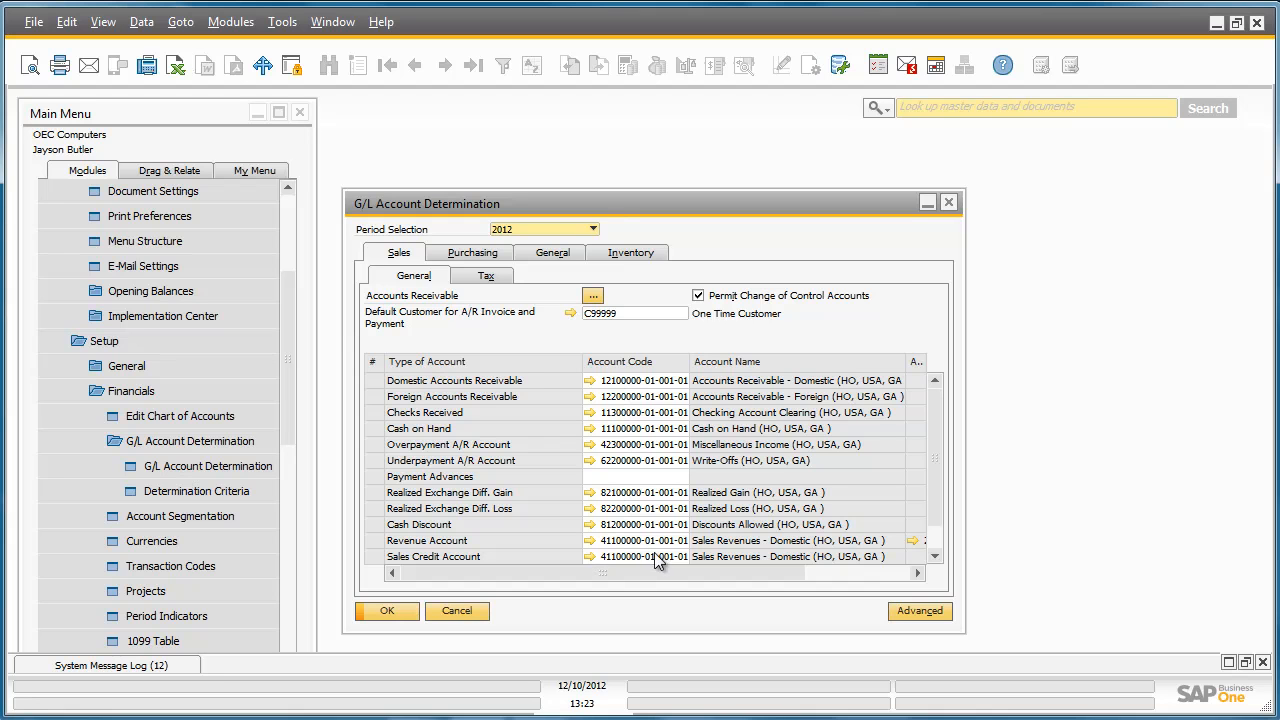
drag(686, 566, 792, 565)
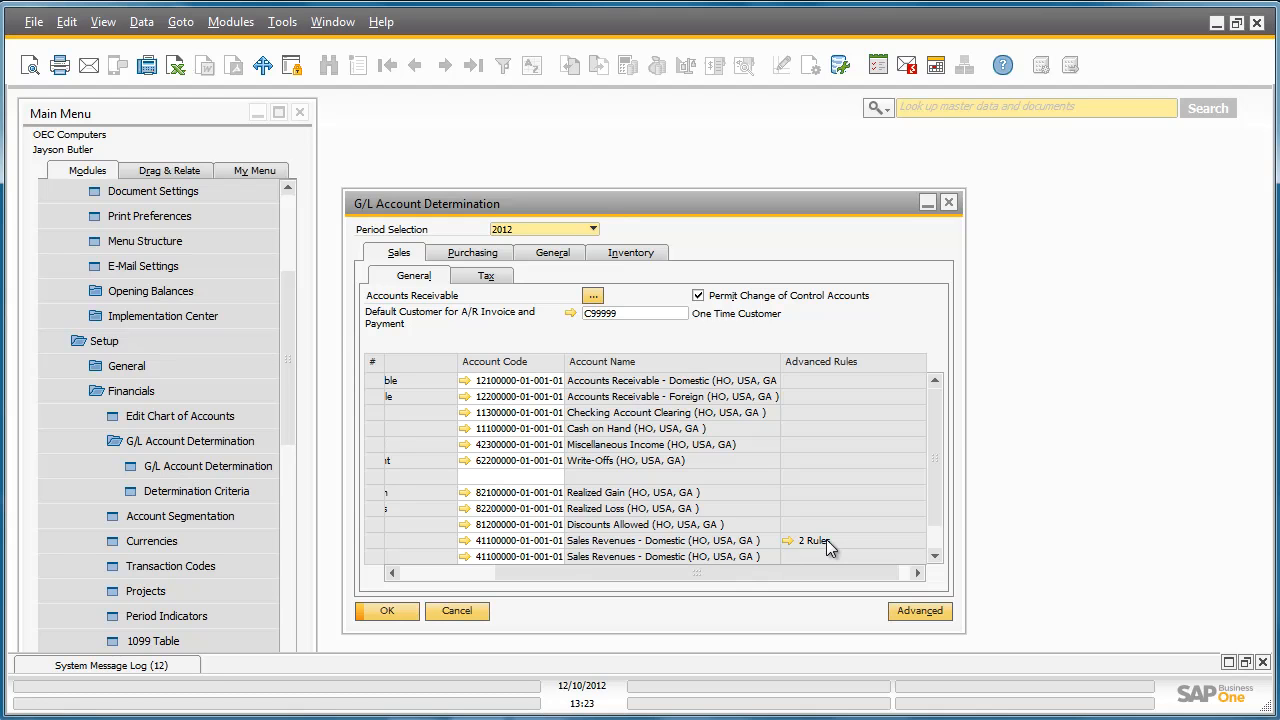
click(788, 541)
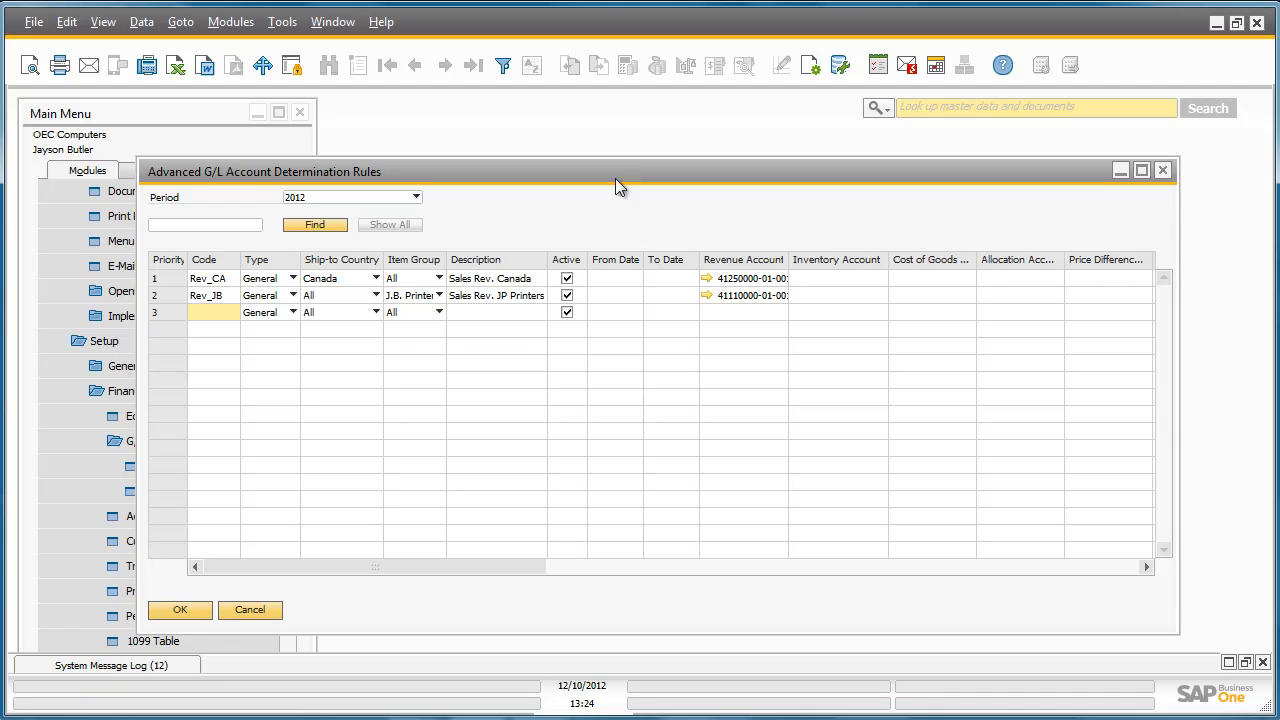
drag(611, 170, 749, 159)
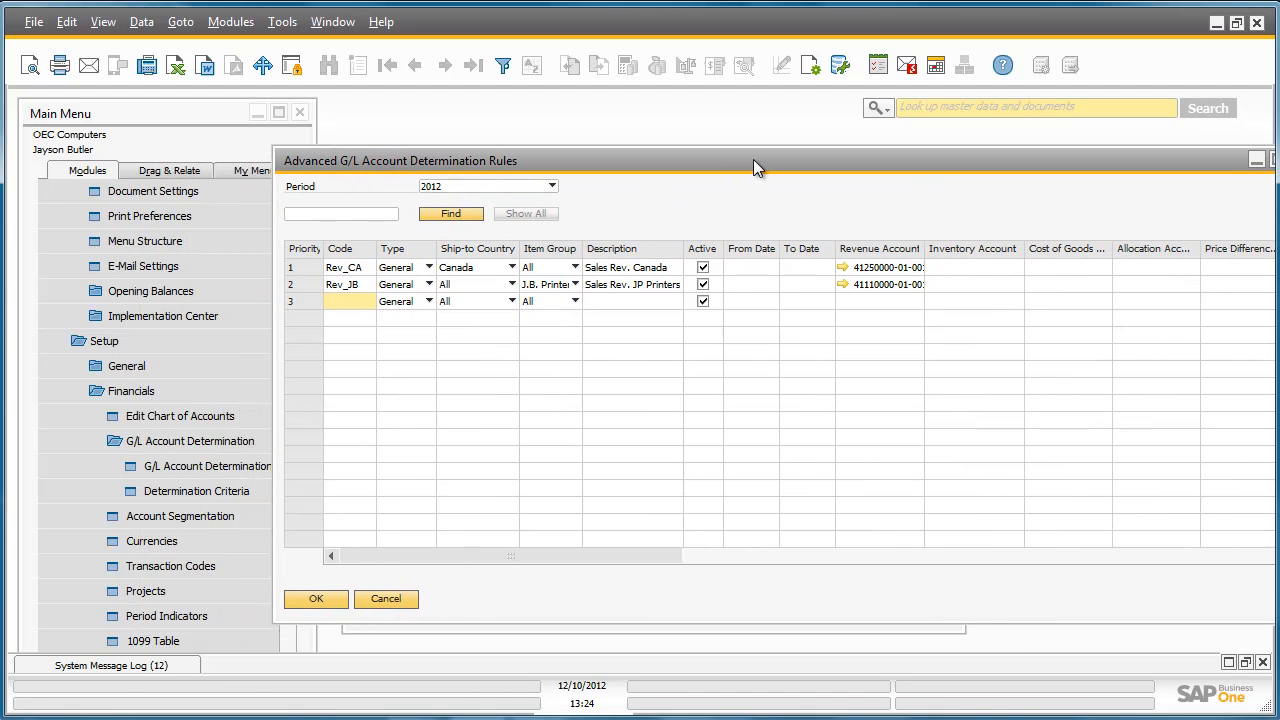
Step: Review the list of determination criteria, and close it together with the advanced rules and G/L Account Determination windows
click(250, 495)
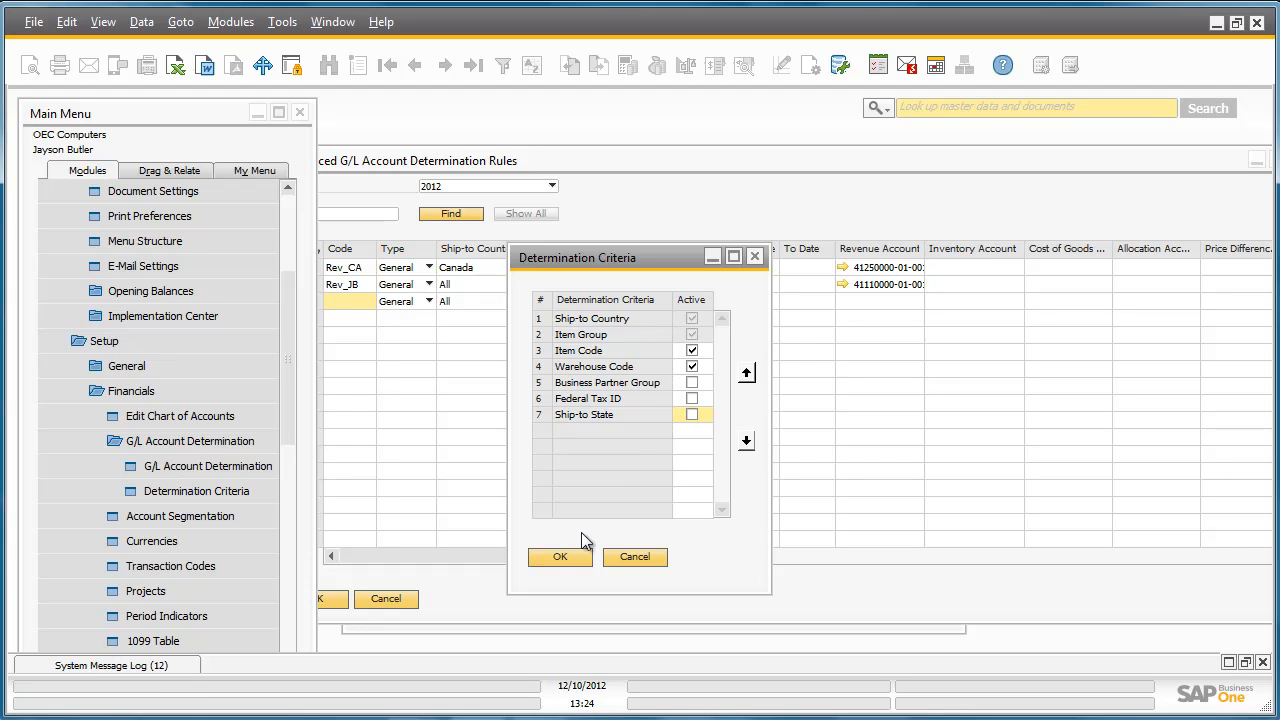
click(566, 560)
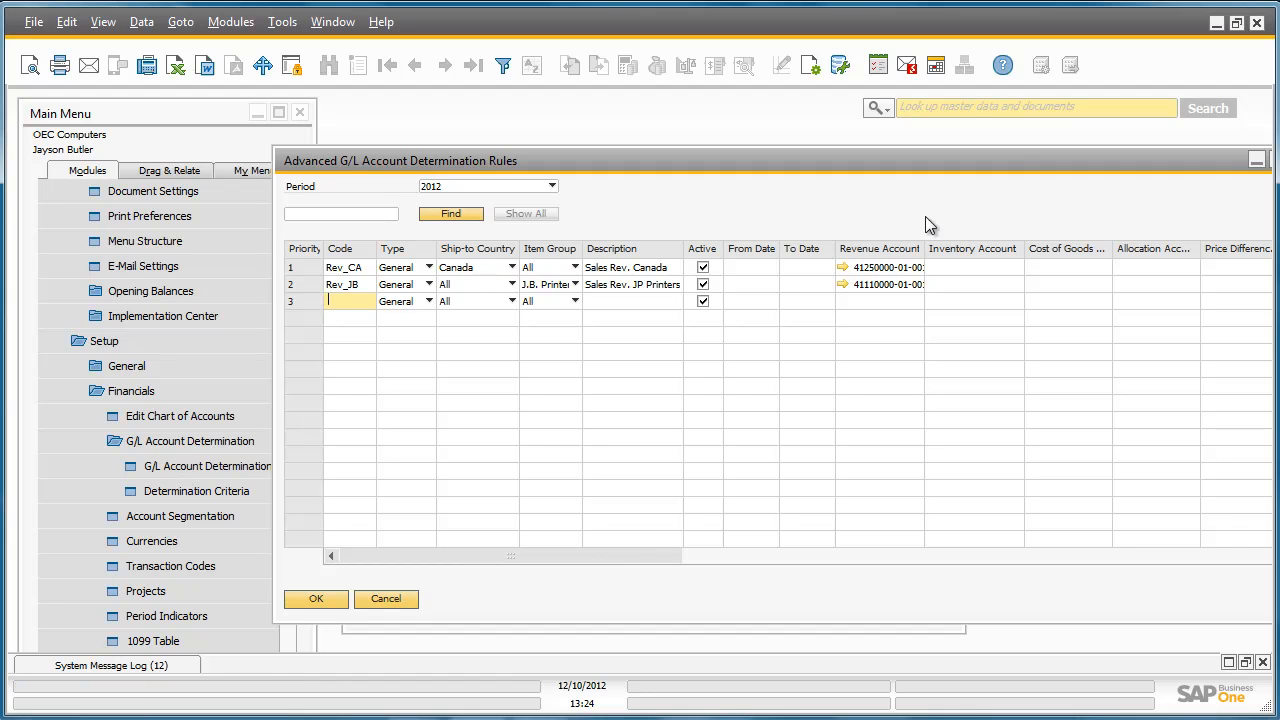
drag(1010, 155, 954, 157)
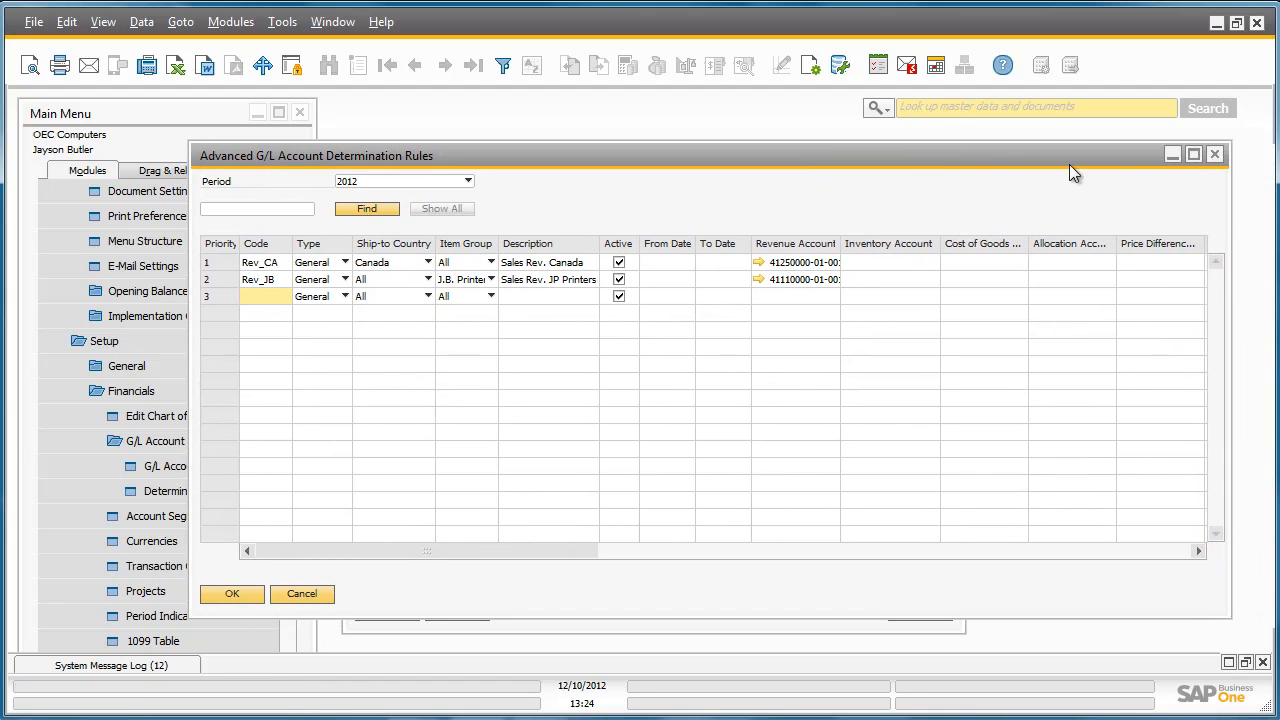
click(1215, 154)
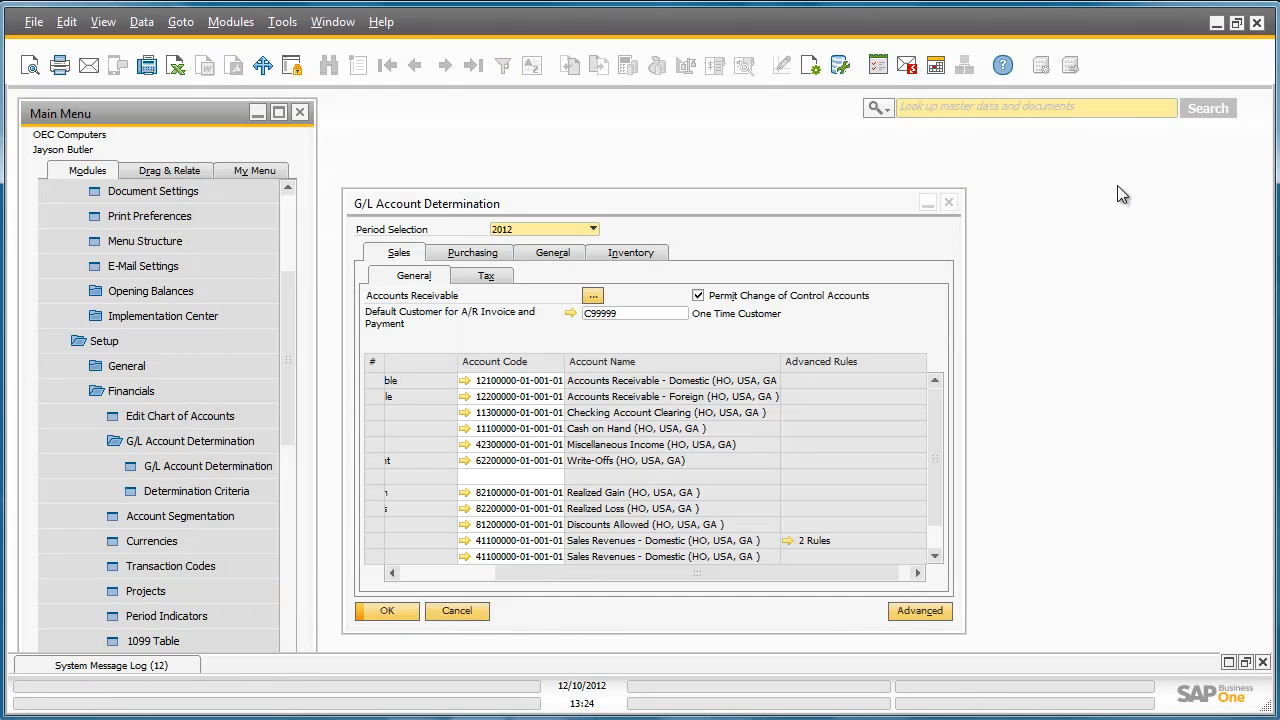
click(949, 202)
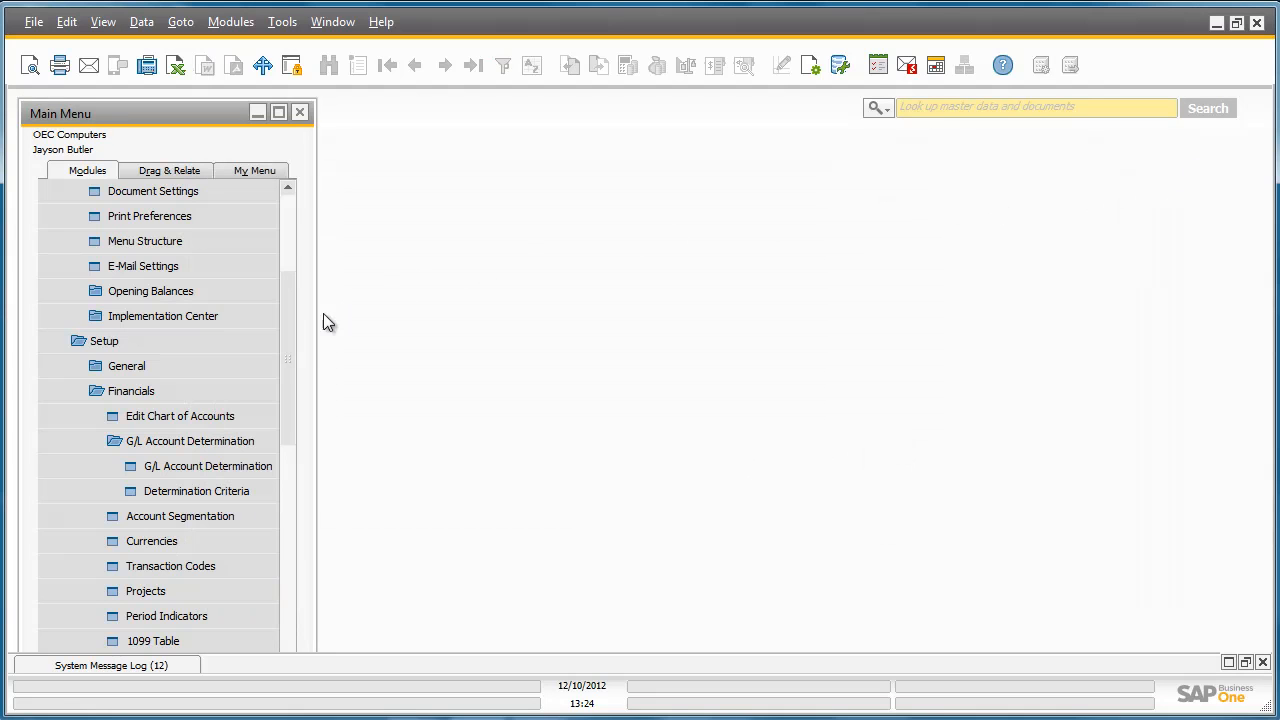
Step: Start a new A/R invoice in the Sales - A/R module and choose SG Electronics as its customer
drag(294, 325, 293, 213)
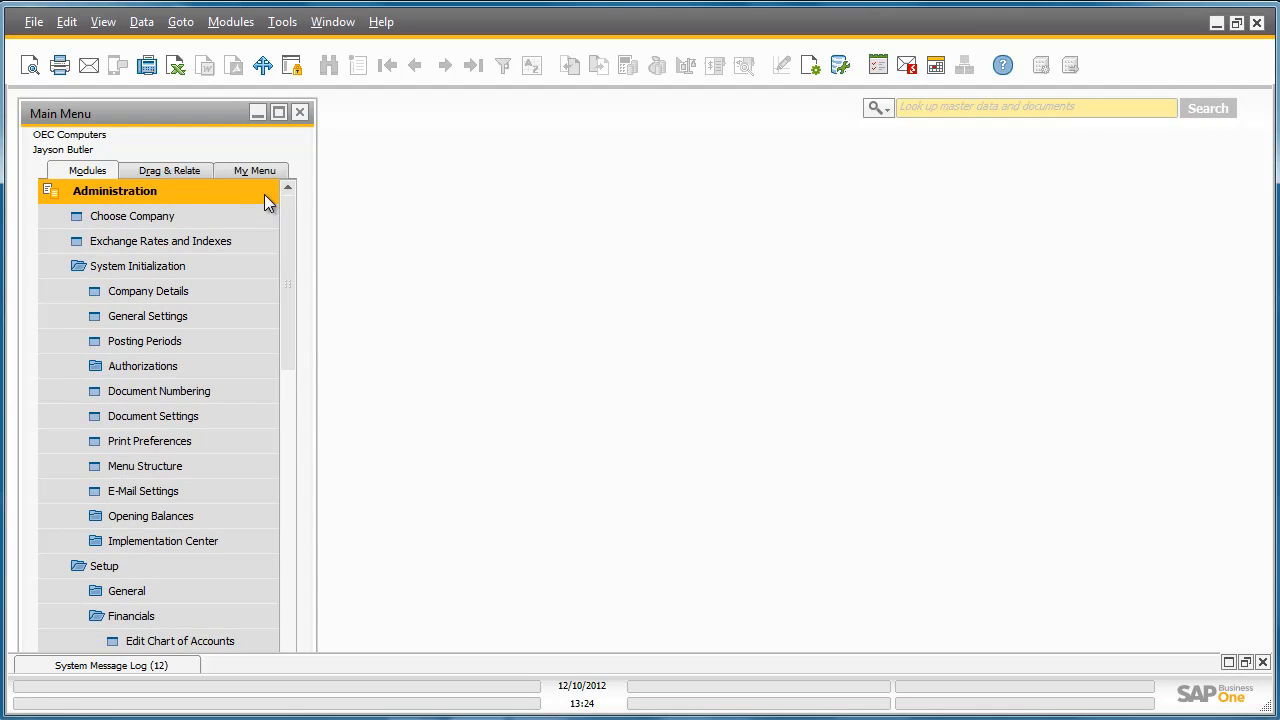
click(264, 201)
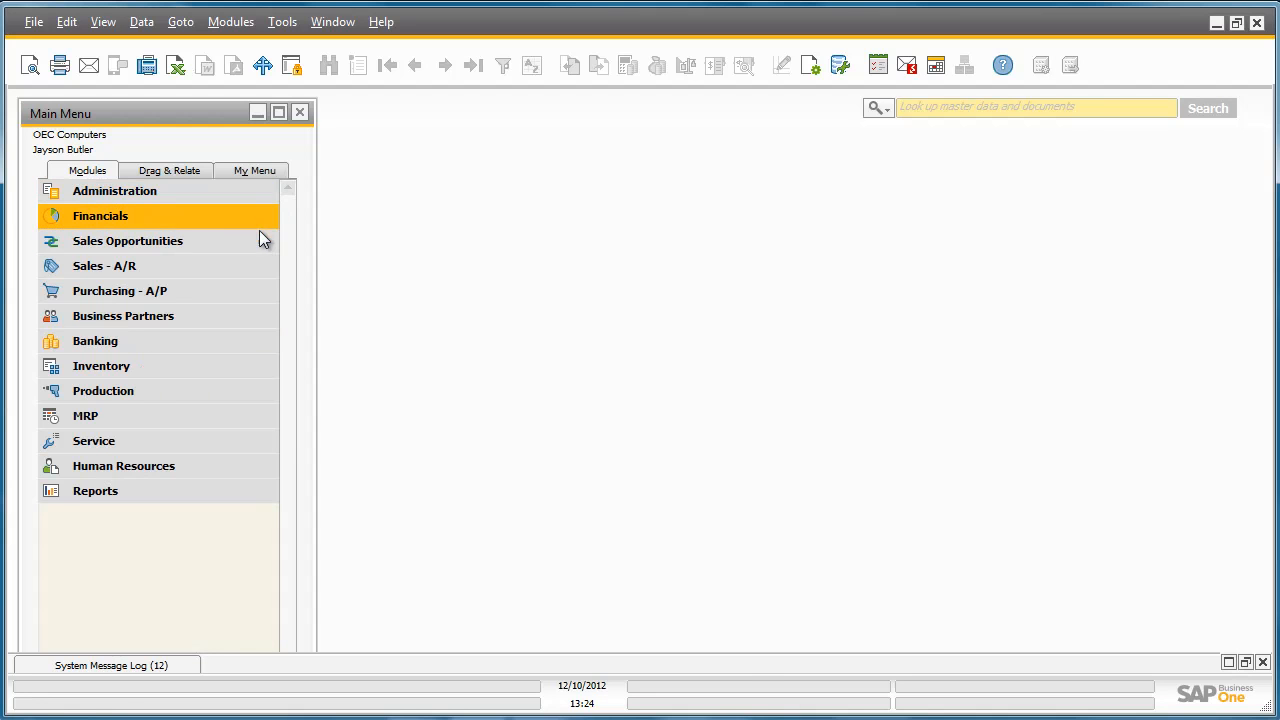
click(253, 264)
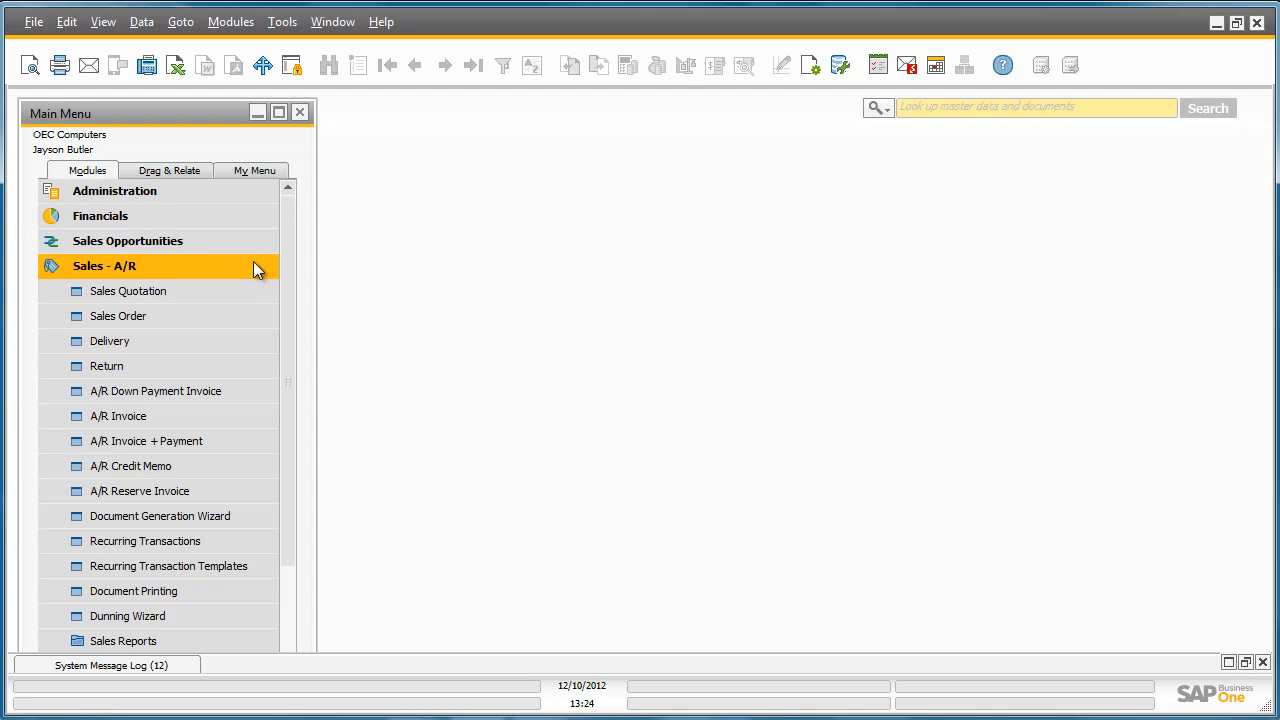
click(232, 413)
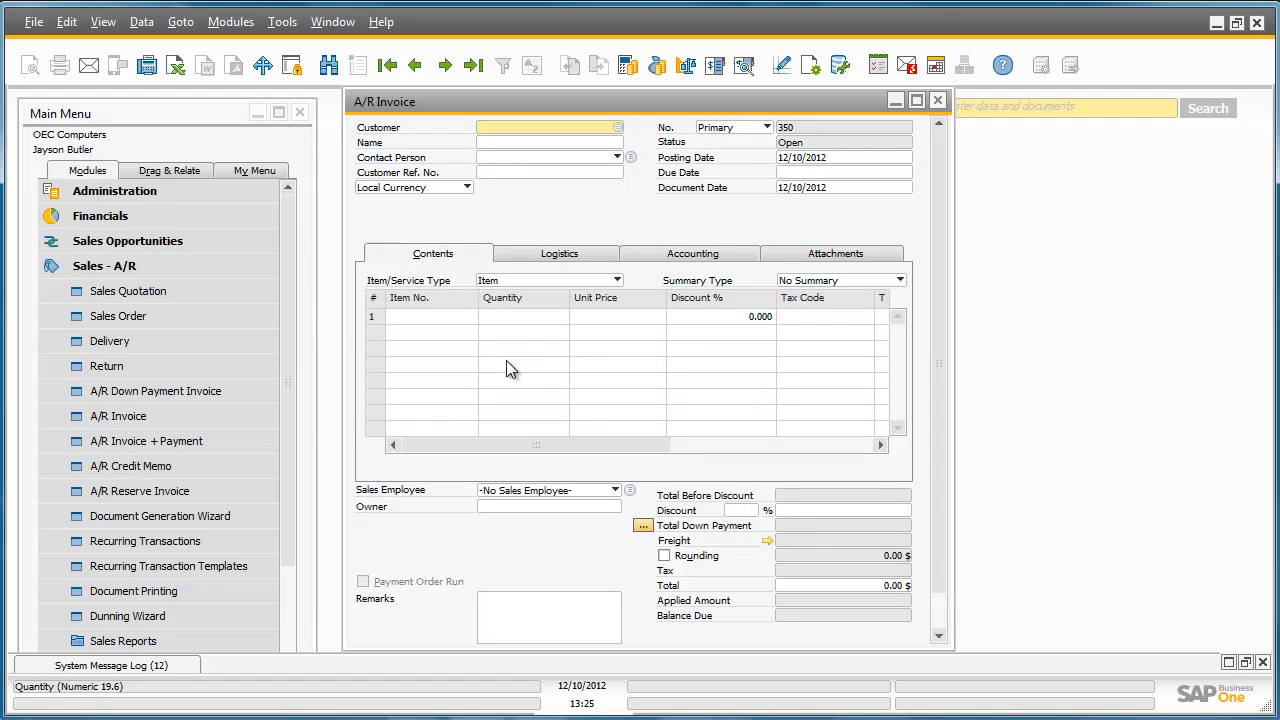
click(618, 128)
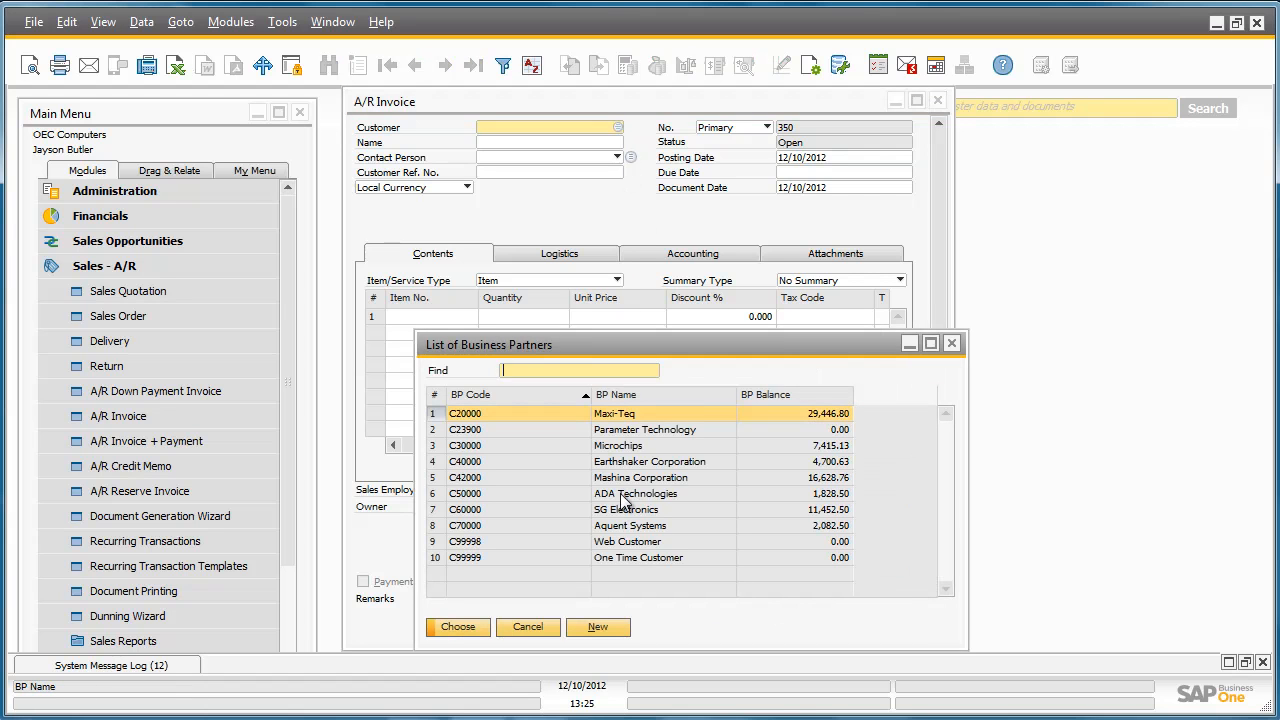
double_click(625, 511)
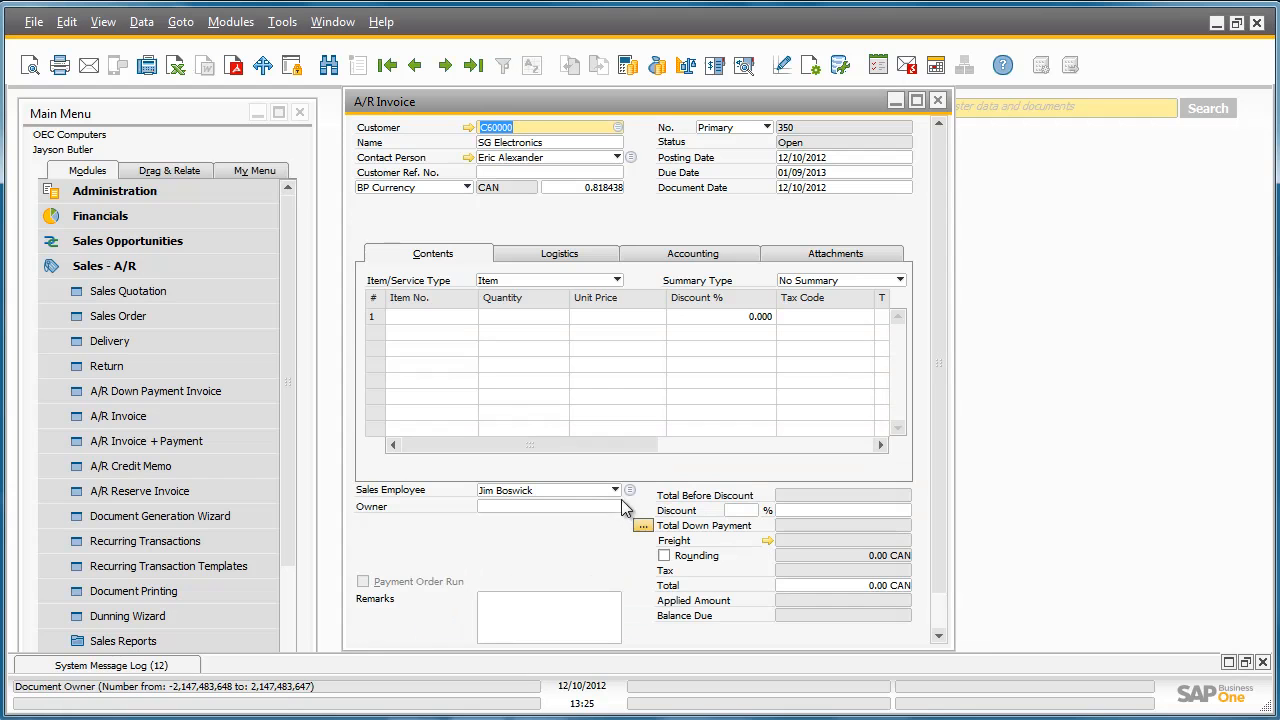
Step: Add items A00001 and A00004 as the first two lines of the SG Electronics invoice
click(469, 318)
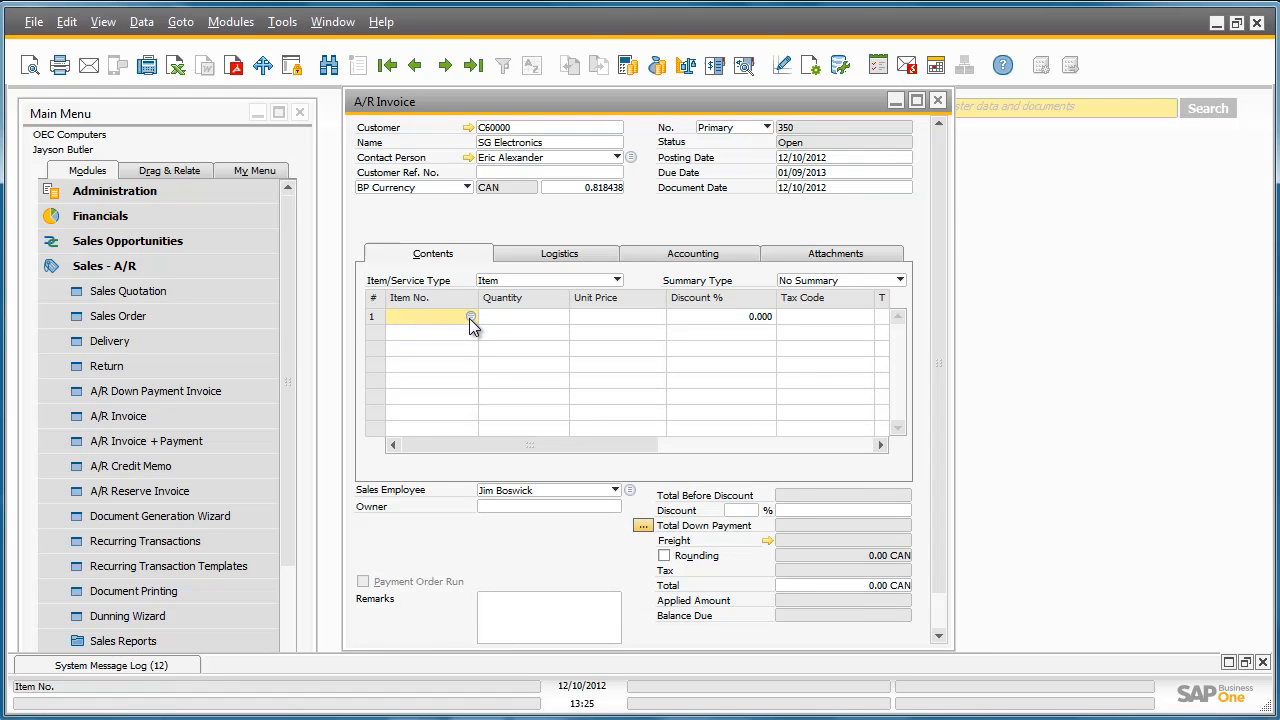
click(470, 316)
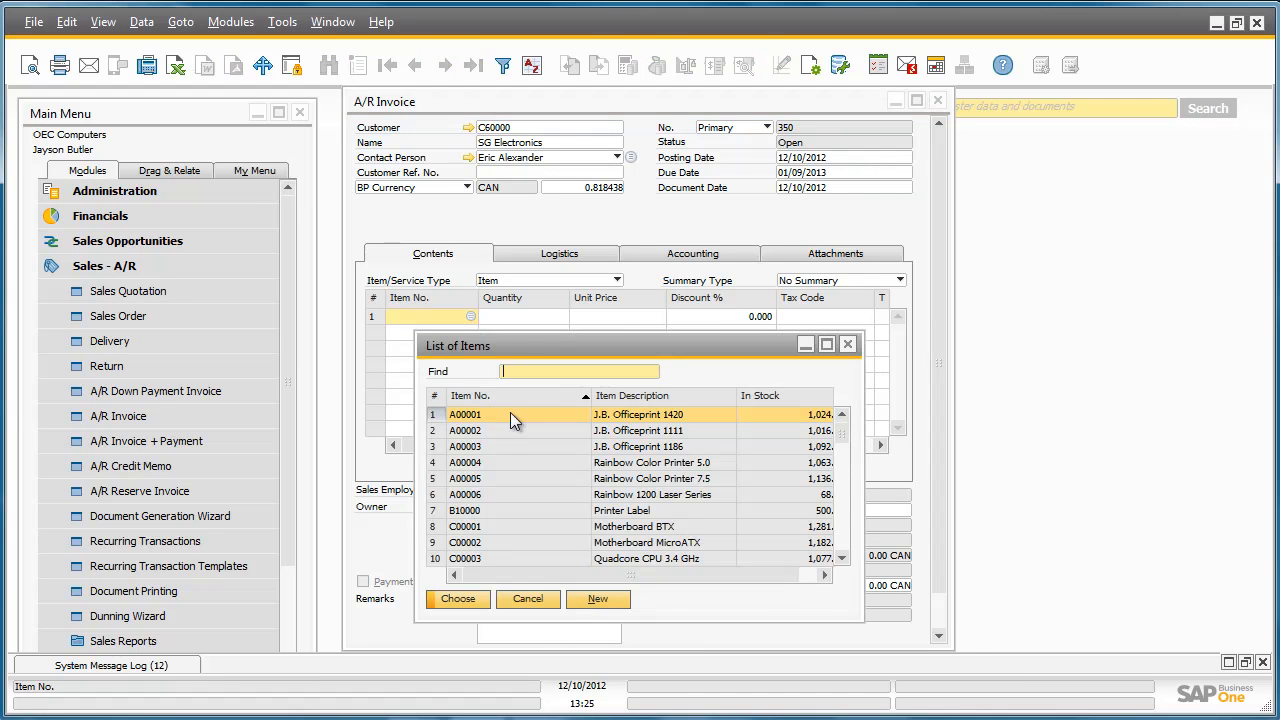
double_click(510, 414)
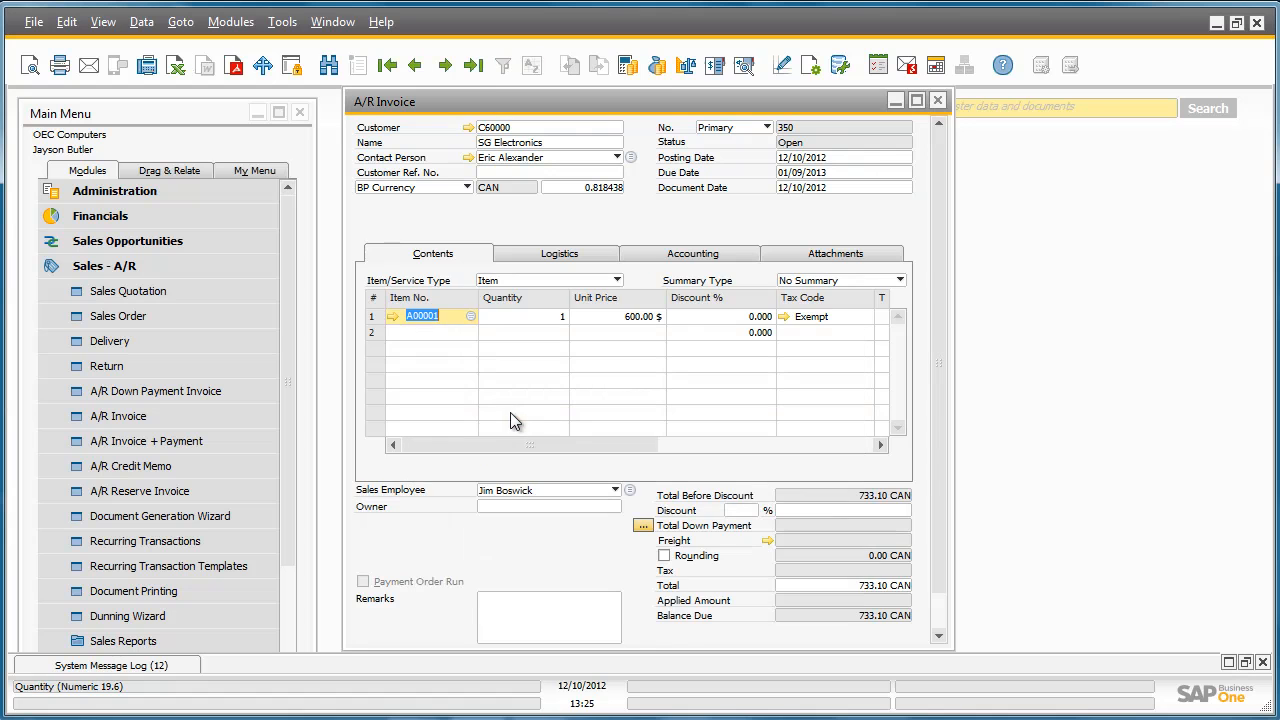
click(465, 334)
click(471, 333)
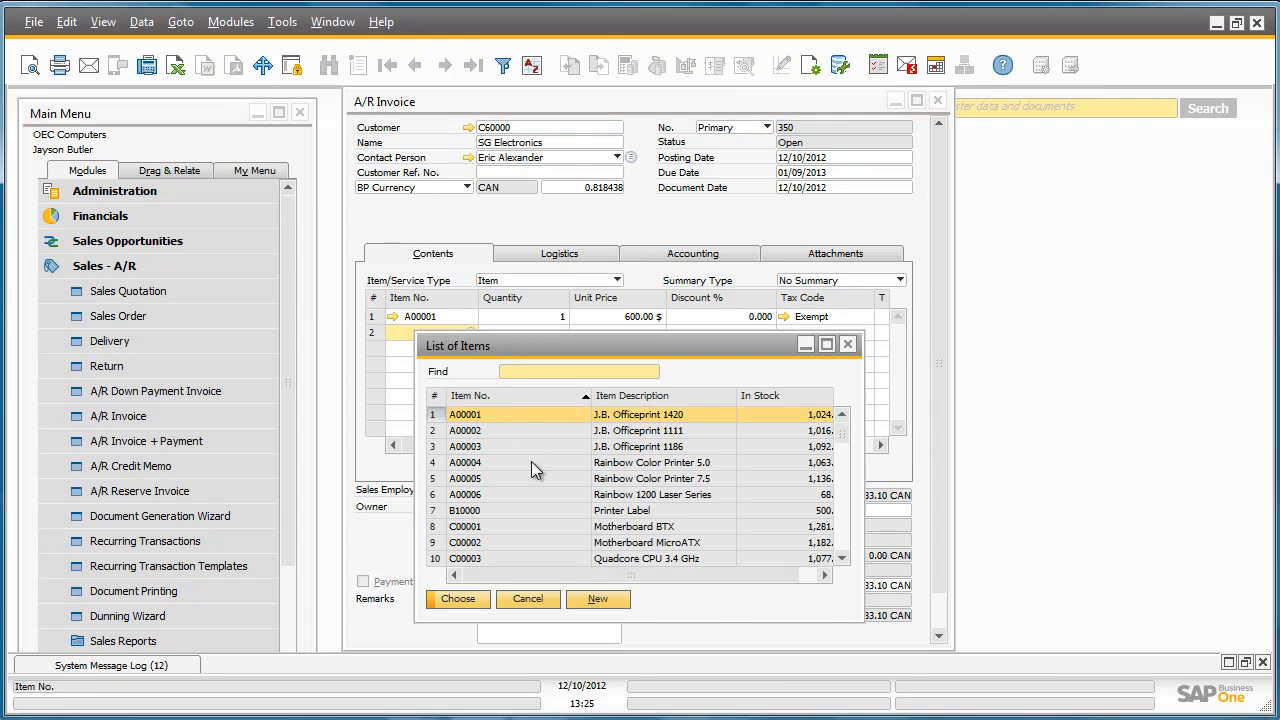
double_click(547, 462)
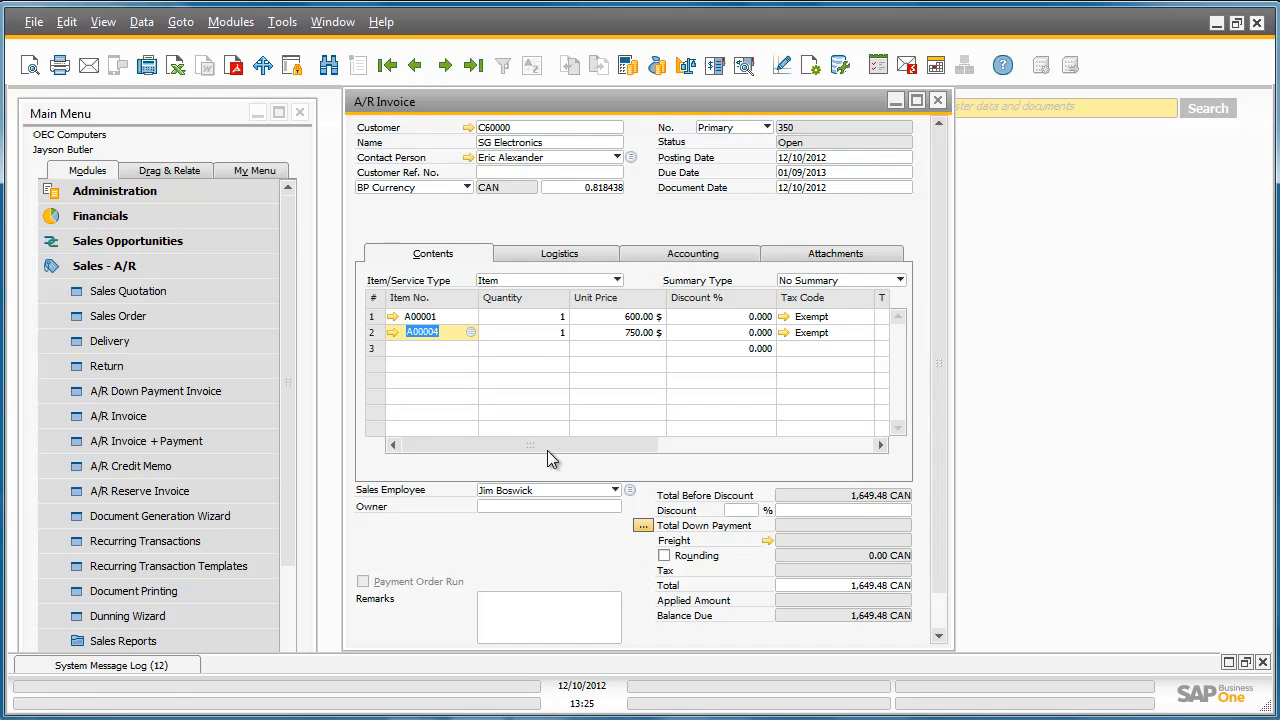
Step: Preview the journal entry for the SG Electronics invoice to examine its revenue posting, and close the preview
click(748, 77)
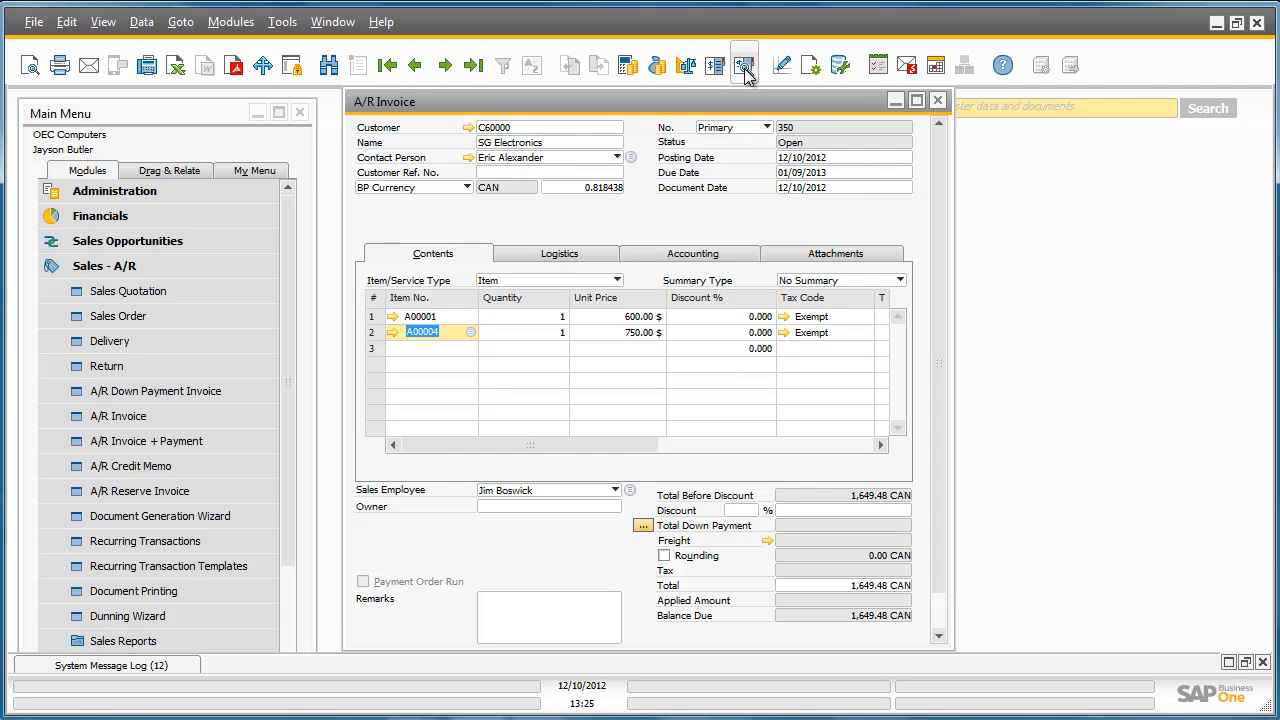
click(745, 67)
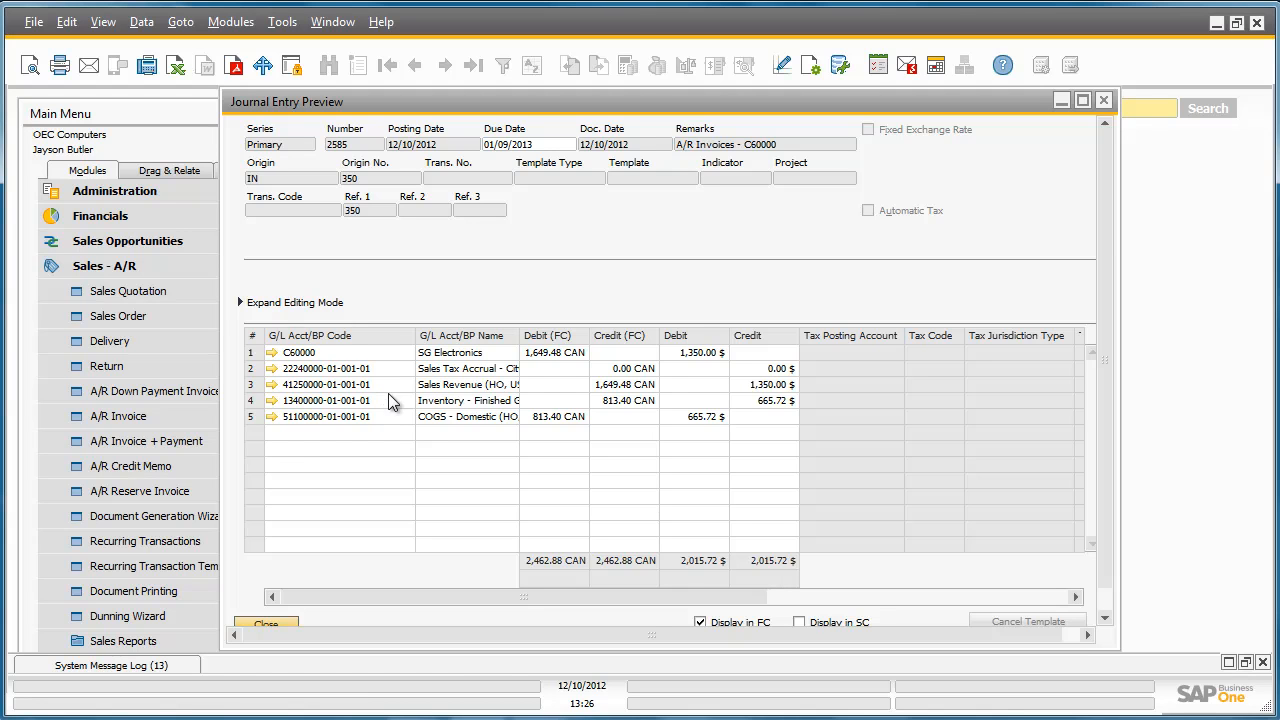
click(1106, 101)
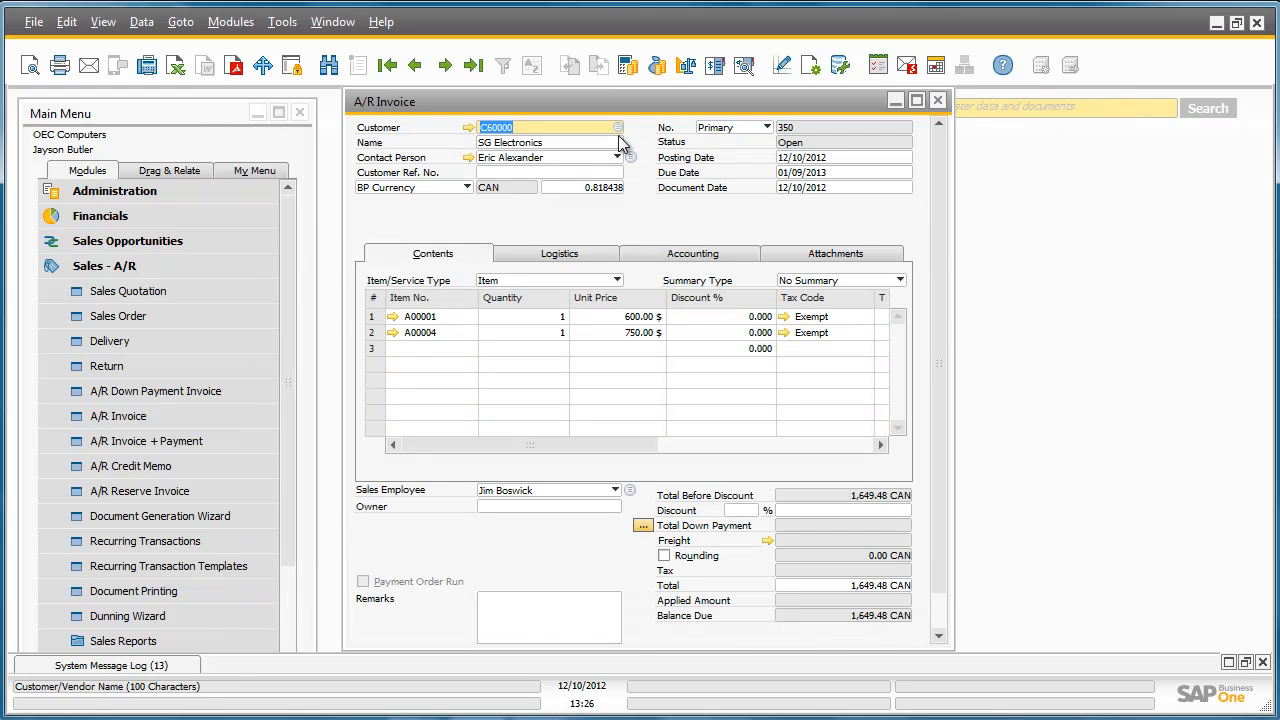
Step: Change the invoice's customer to Parameter Technology and enter items A00001 and A00004 as its lines
click(618, 128)
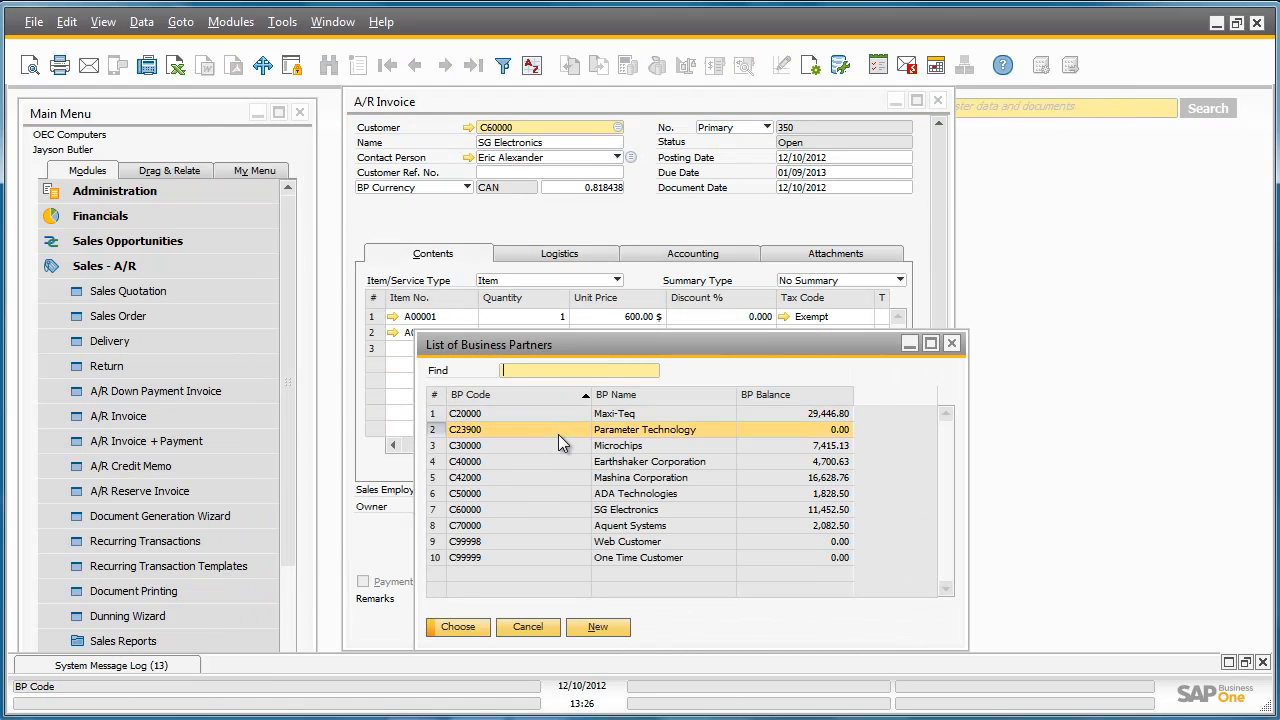
double_click(559, 433)
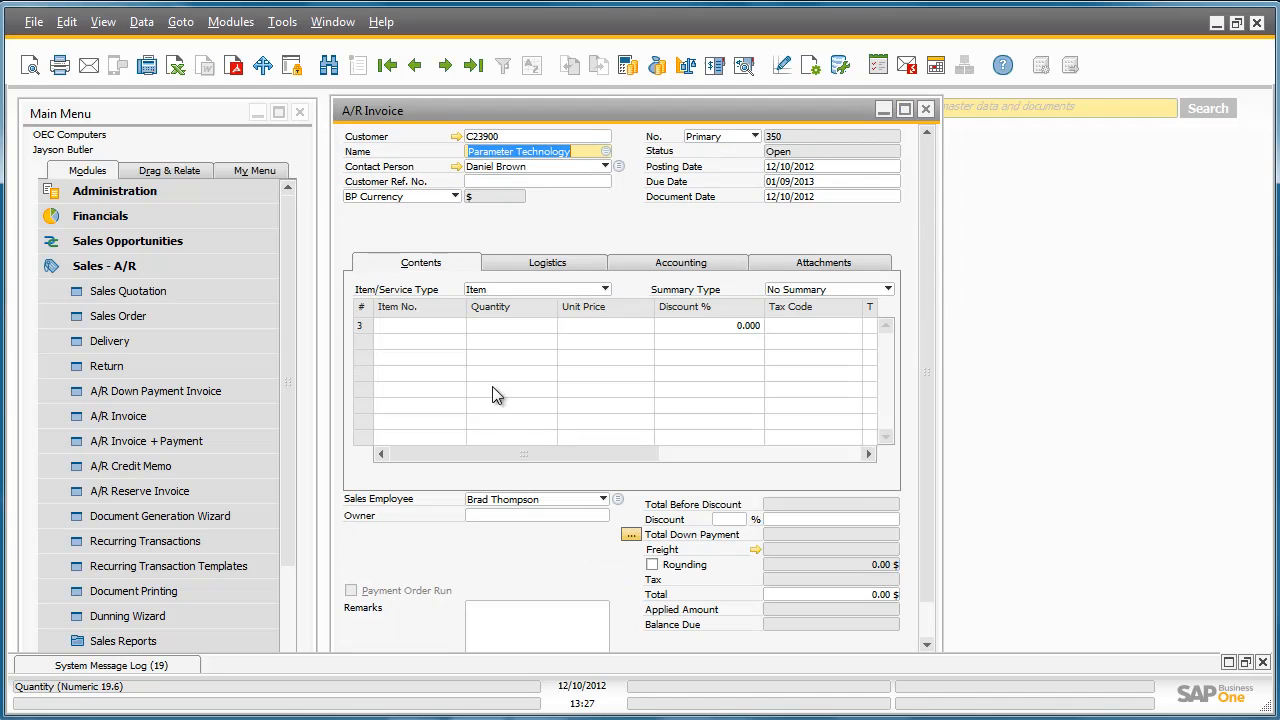
click(451, 328)
click(459, 326)
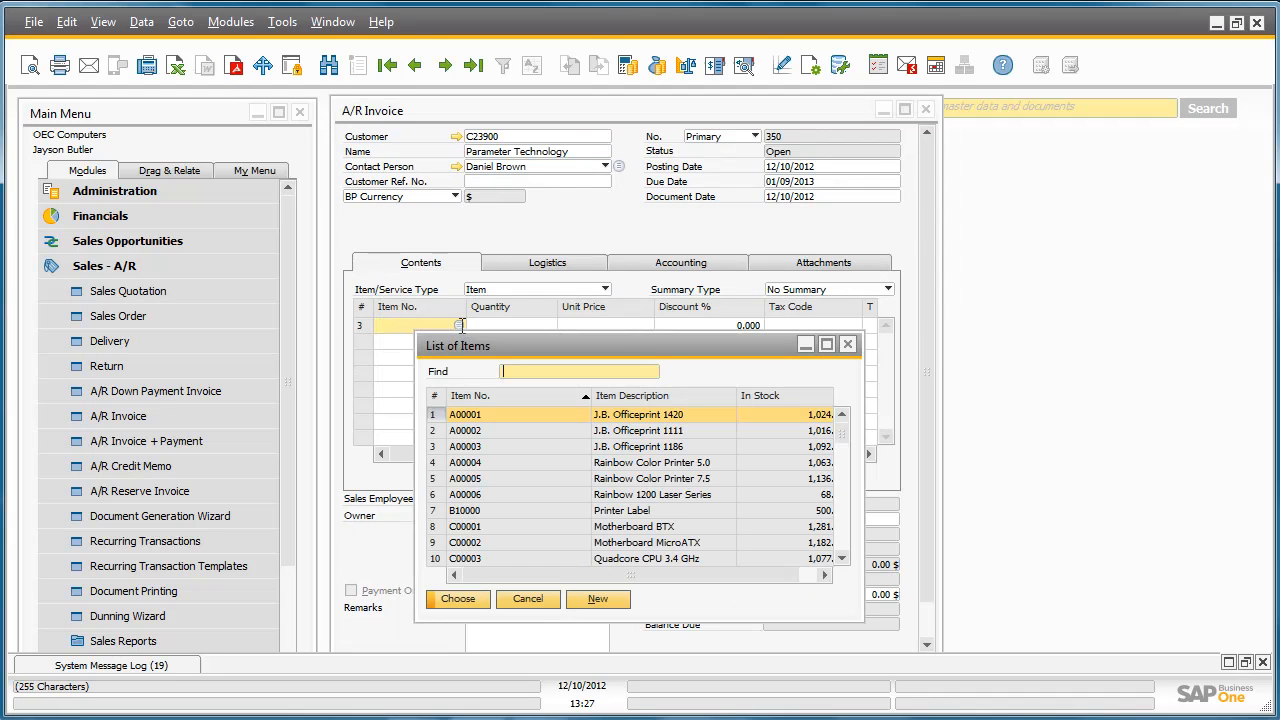
double_click(435, 420)
click(456, 341)
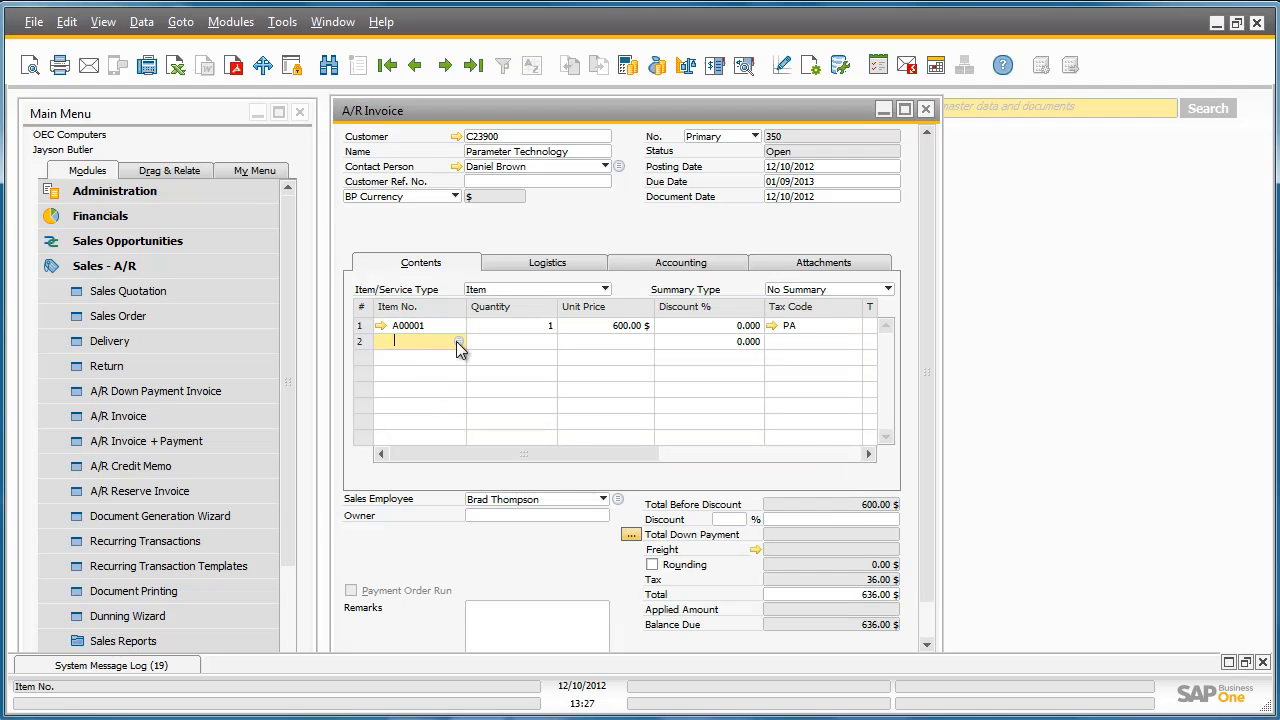
click(458, 341)
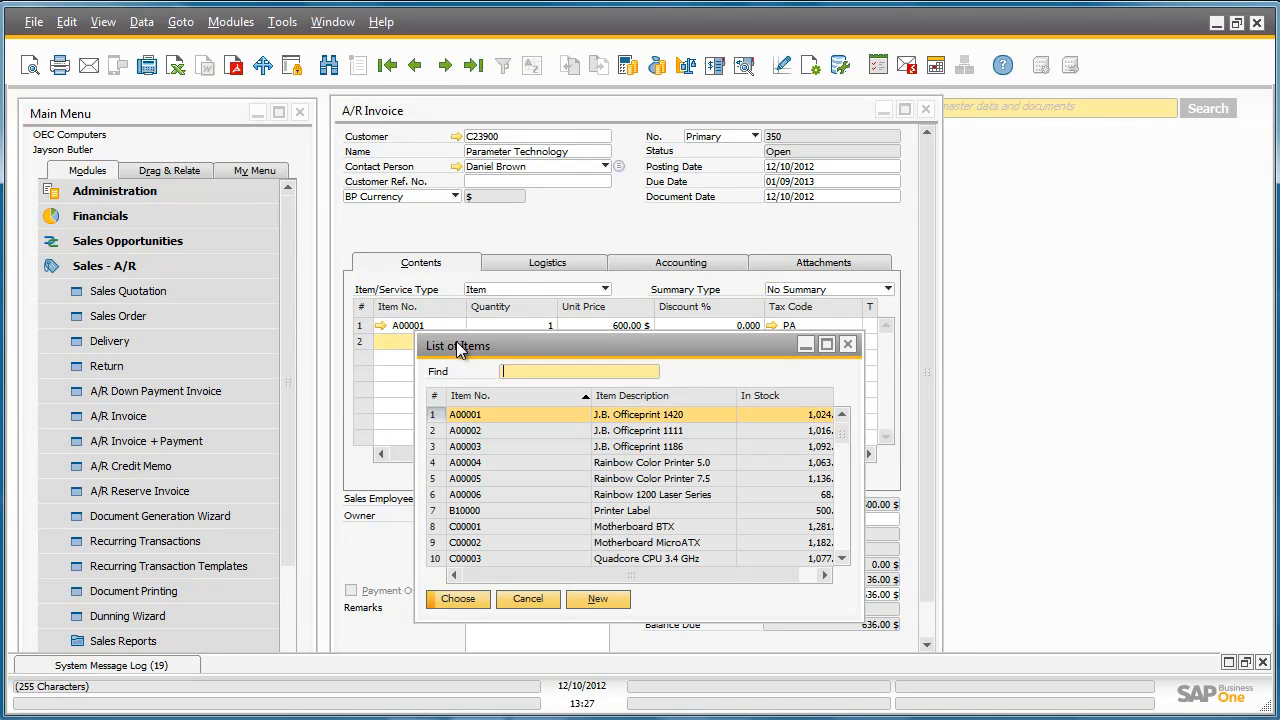
double_click(440, 463)
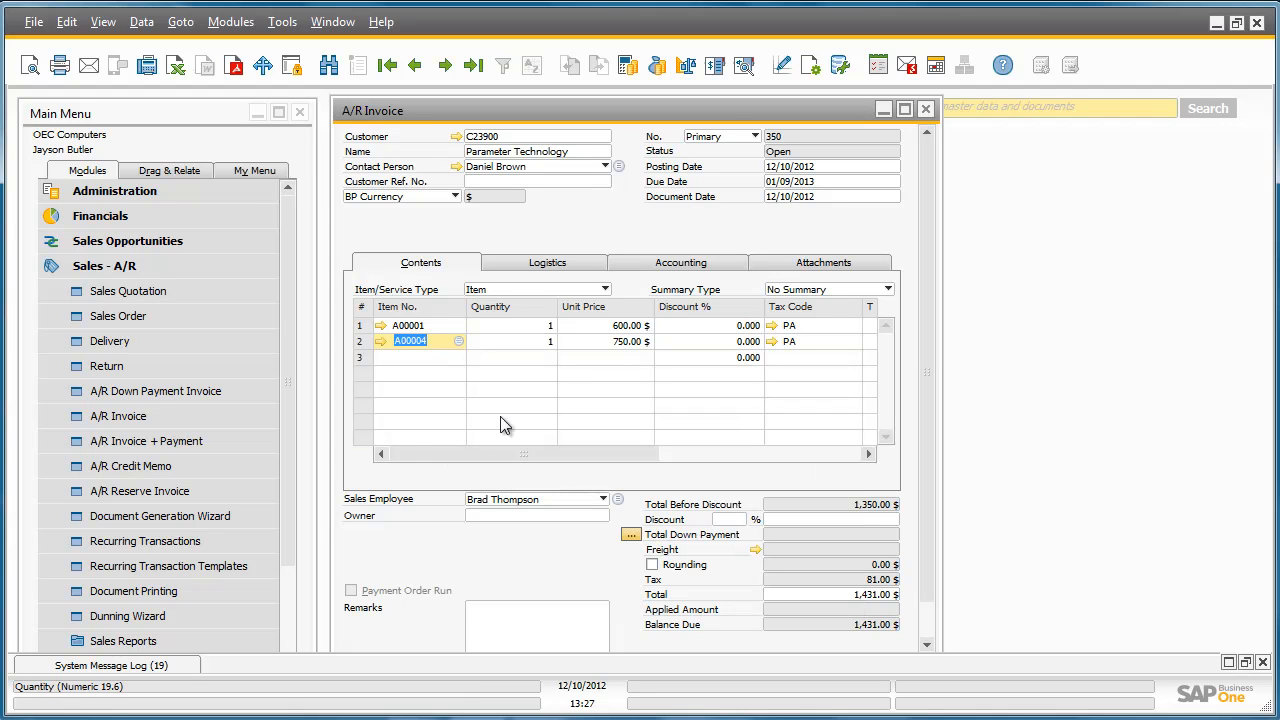
Step: Preview the journal entry for the Parameter Technology invoice
click(744, 66)
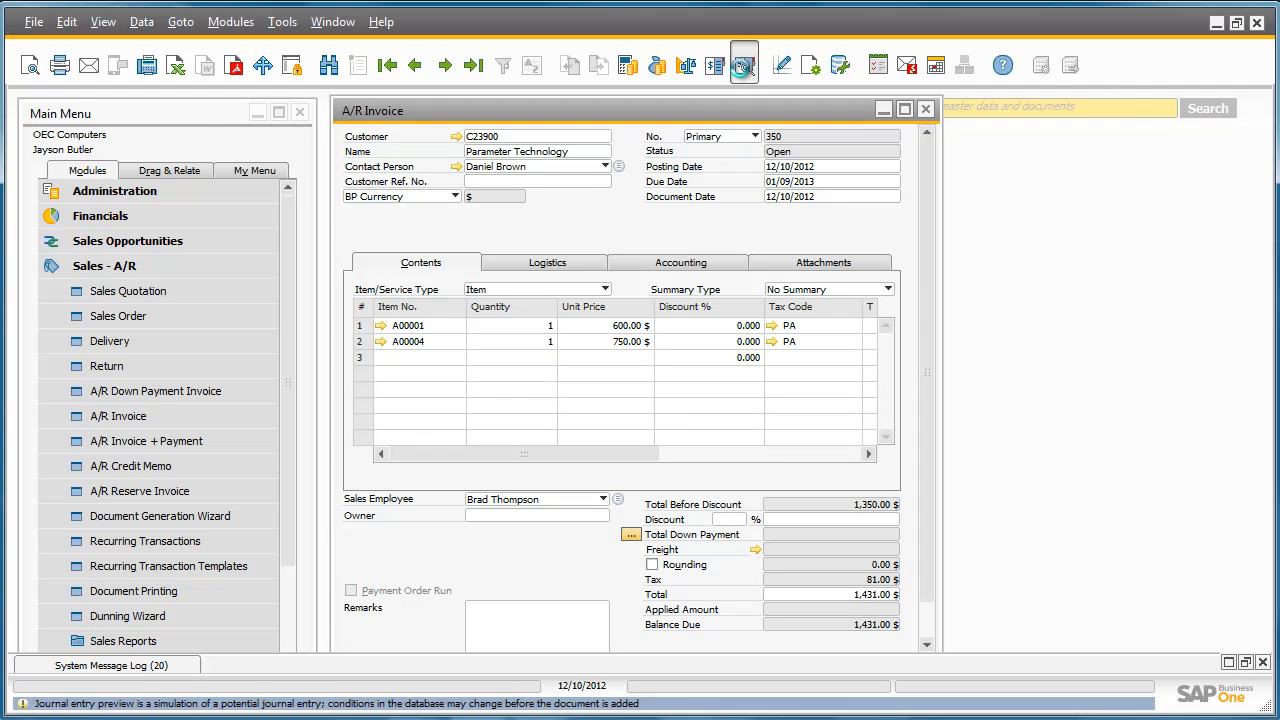